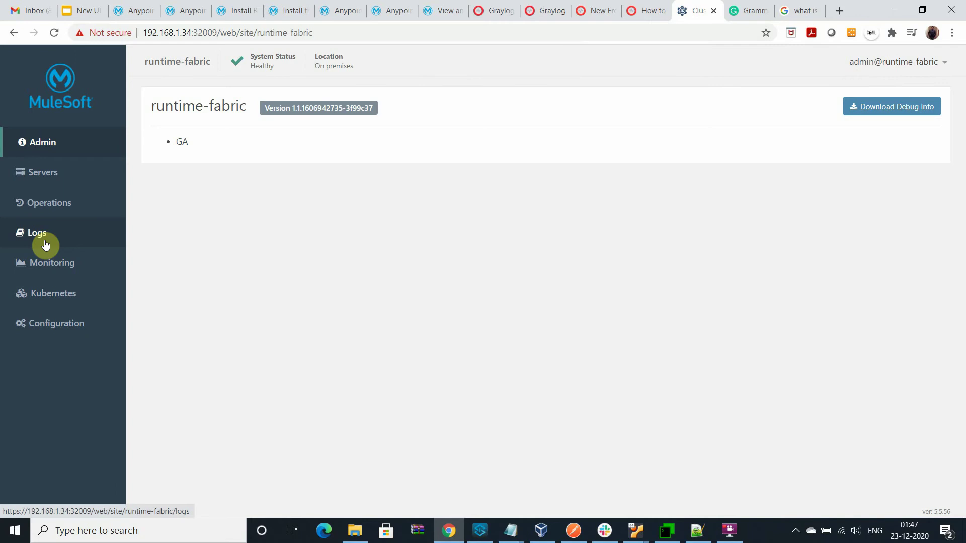
# - List the Kubernetes pods belonging to the namespace e2aaff45-2f2e-4aaa-9332-f7b7e42aa644
pyautogui.click(53, 291)
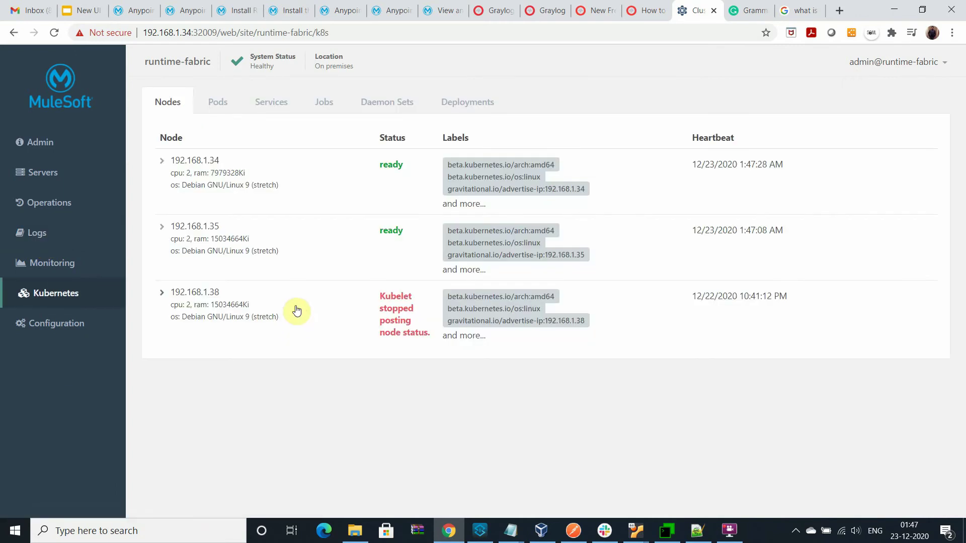
pyautogui.click(212, 104)
pyautogui.click(884, 101)
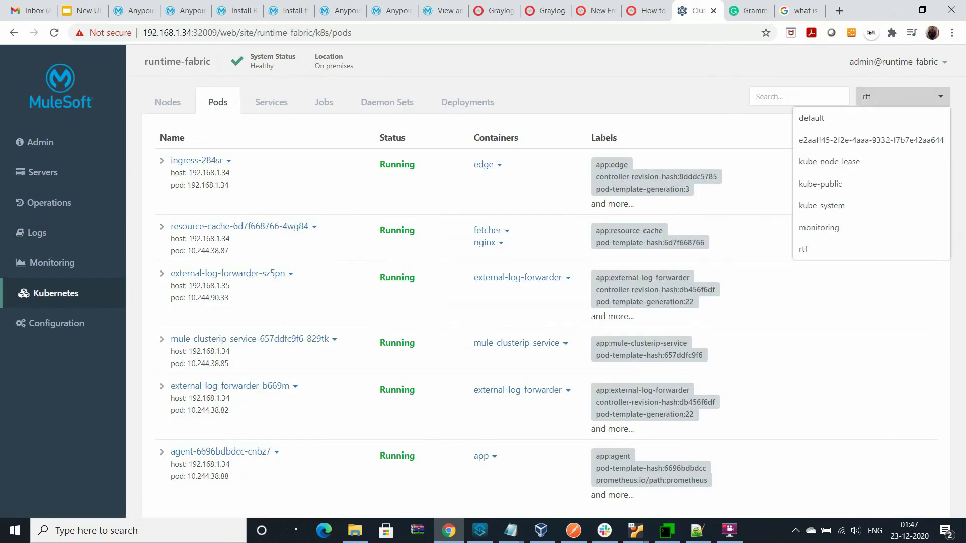
pyautogui.click(863, 146)
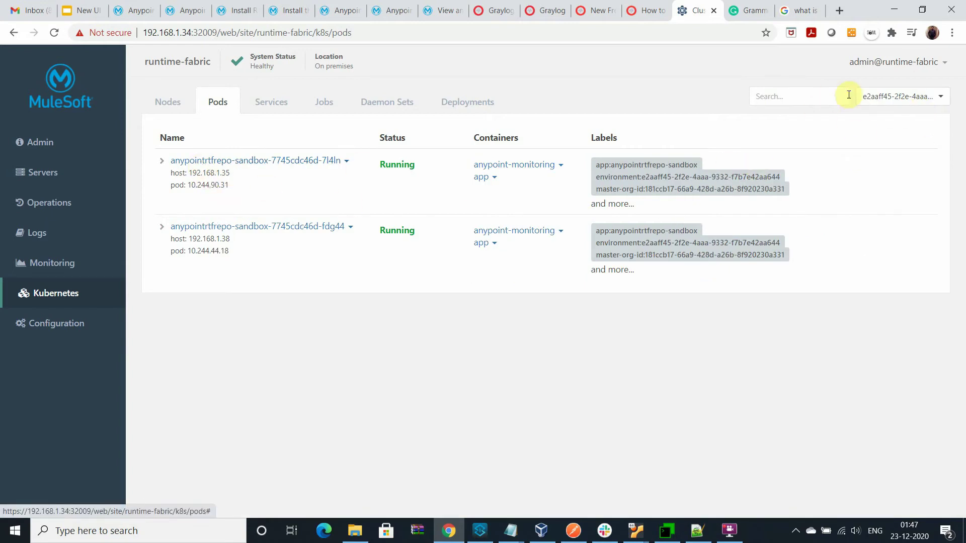
# - Open the logs of the app container for the first anypointrtfrepo-sandbox pod
pyautogui.click(889, 97)
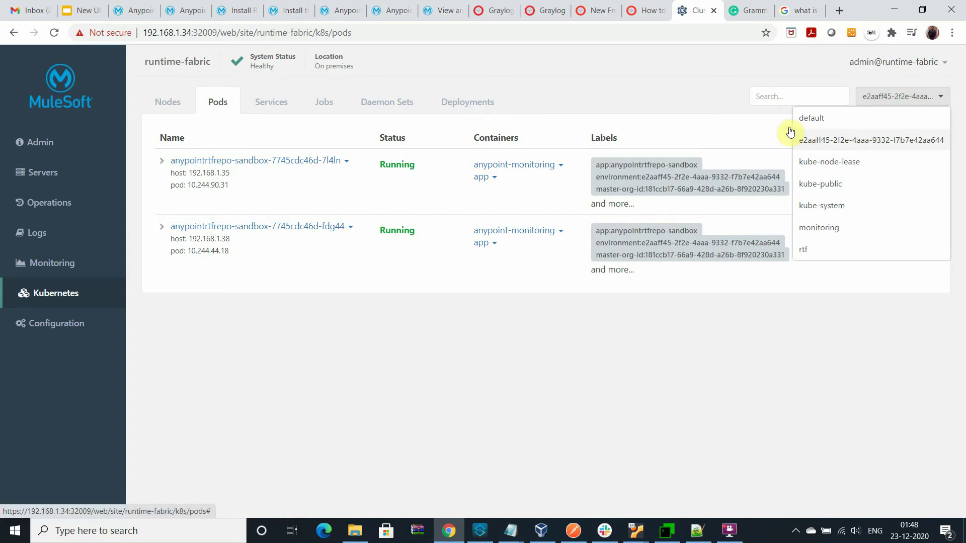
pyautogui.click(616, 94)
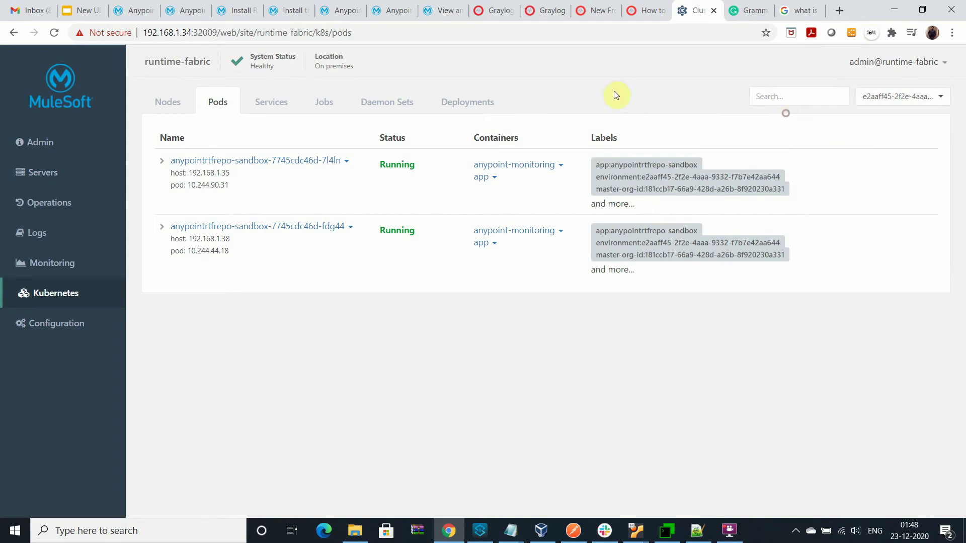
pyautogui.click(491, 180)
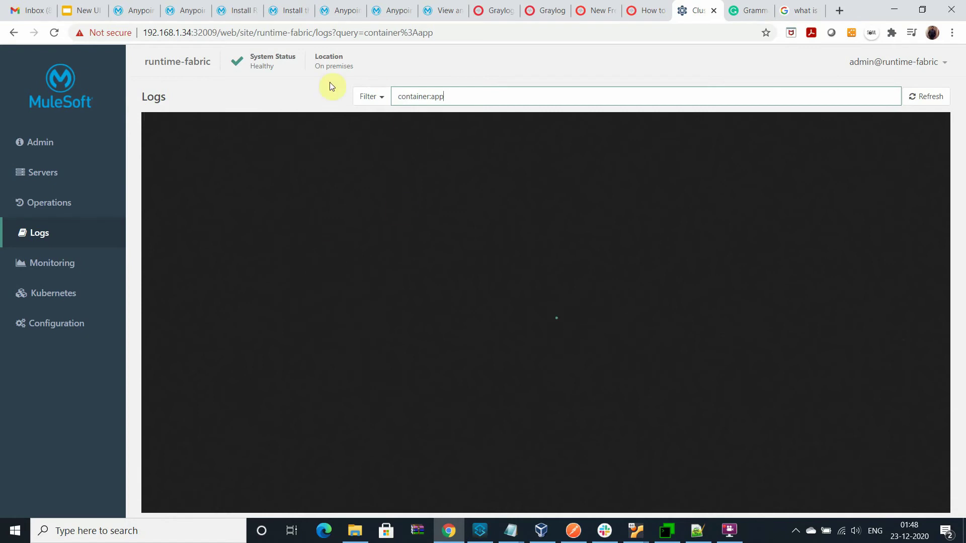
# - Switch to the Google Slides presentation and show slide 5 about forwarding logs to an external analytical tool
pyautogui.click(88, 12)
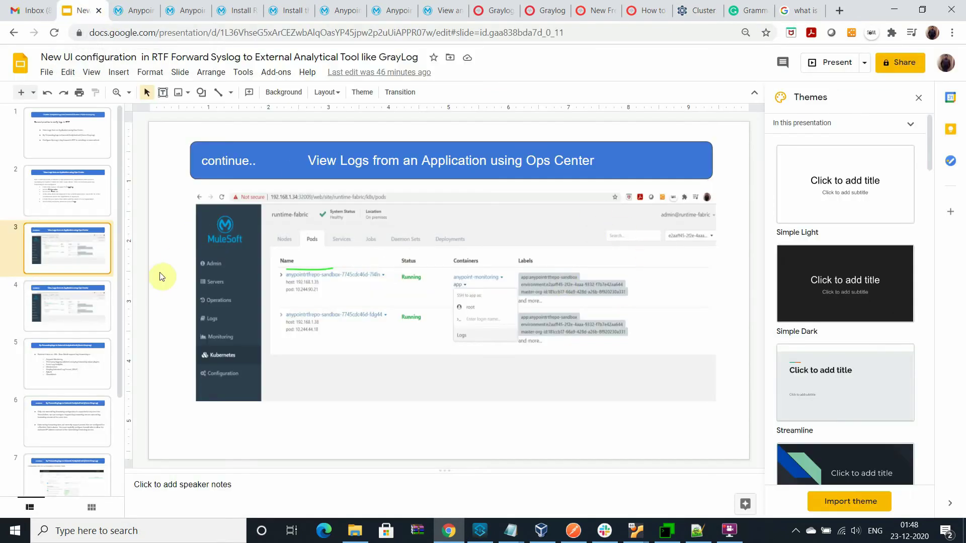
pyautogui.click(77, 301)
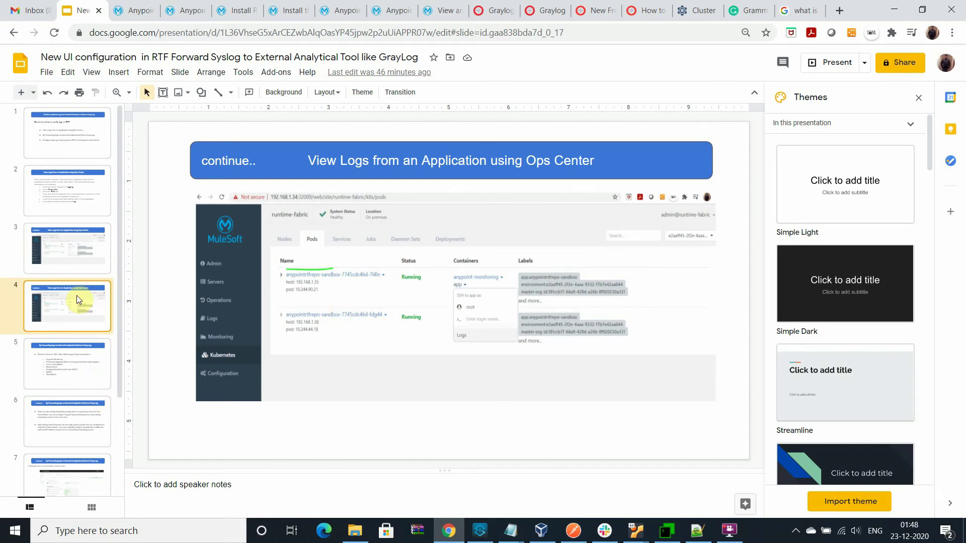
pyautogui.click(70, 364)
pyautogui.click(83, 309)
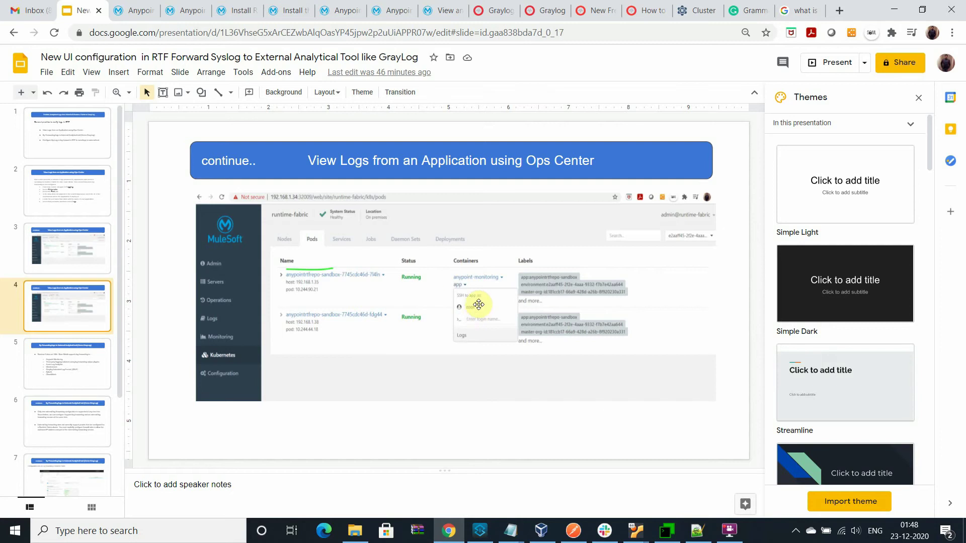
pyautogui.click(61, 374)
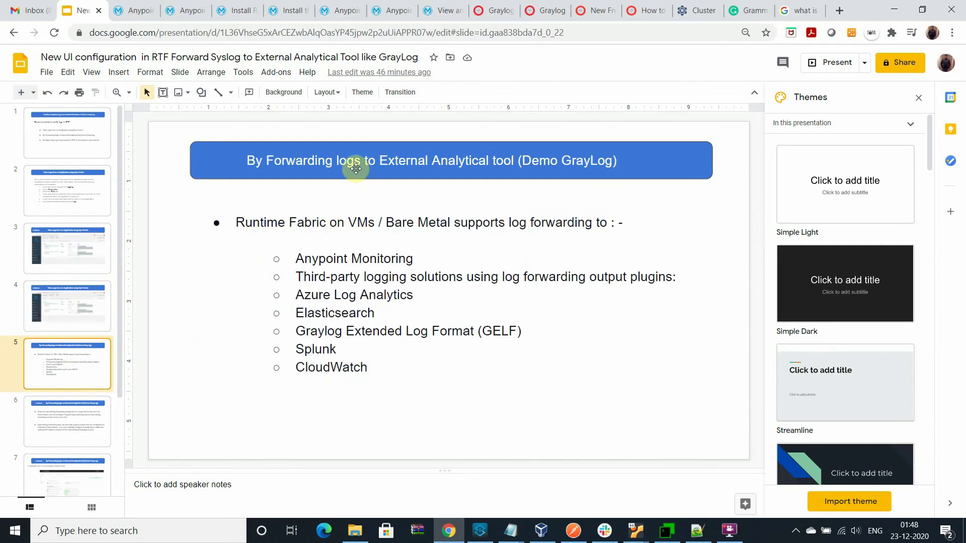
# - Return to the Ops Center logs and examine the entries of the app container, from the newest back to the earlier ones
pyautogui.click(699, 11)
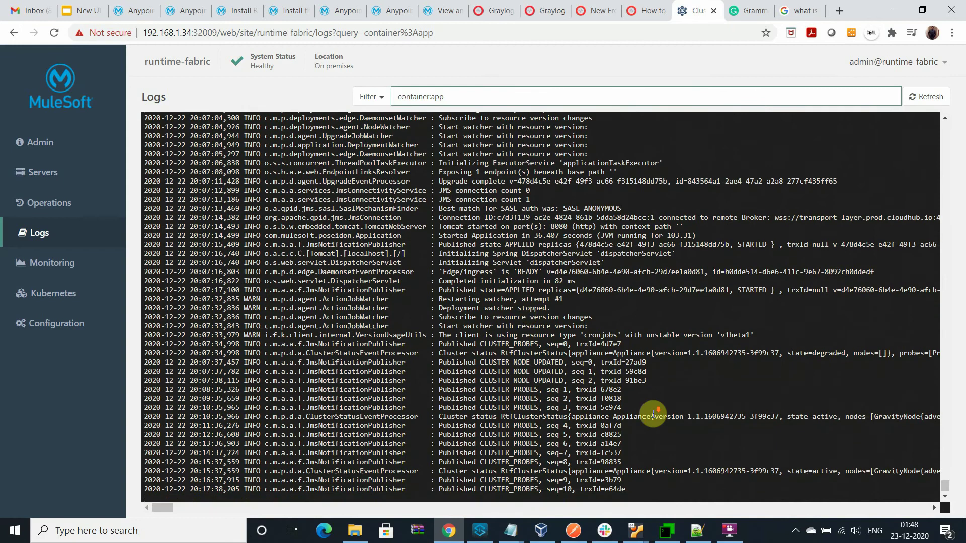
pyautogui.scroll(3, 648, 447)
pyautogui.moveTo(371, 252); pyautogui.dragTo(467, 385)
pyautogui.click(531, 375)
pyautogui.scroll(4, 664, 467)
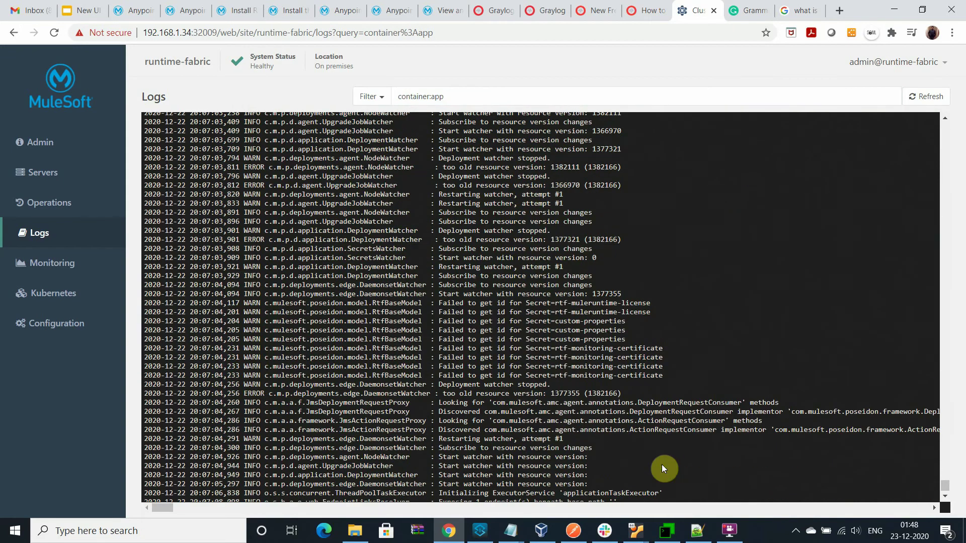
pyautogui.scroll(3, 603, 336)
pyautogui.moveTo(456, 220); pyautogui.dragTo(496, 355)
pyautogui.scroll(3, 621, 444)
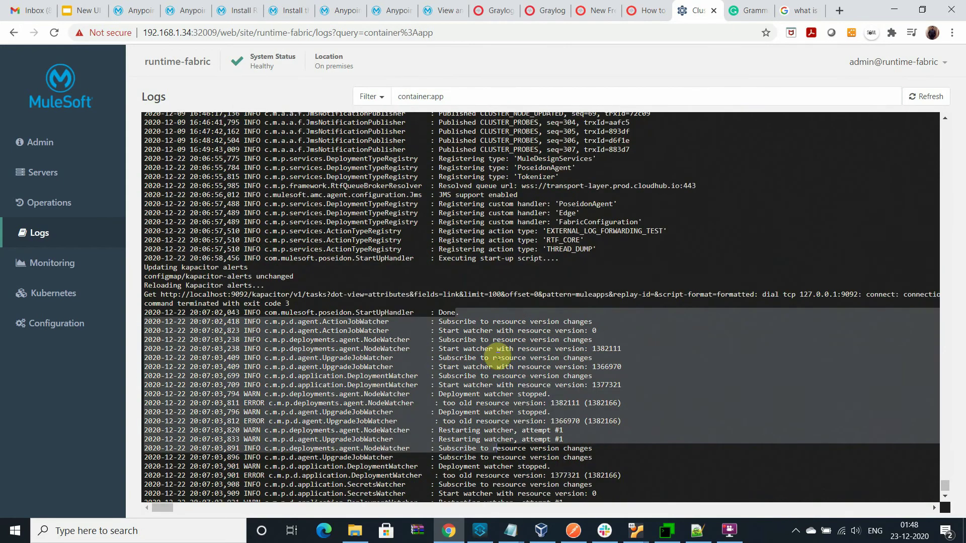
pyautogui.moveTo(410, 253); pyautogui.dragTo(475, 370)
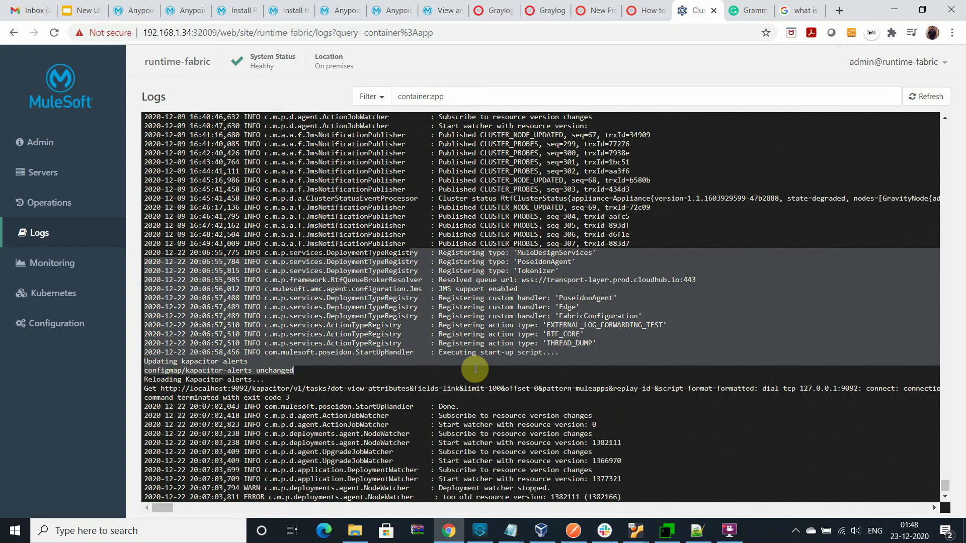
pyautogui.scroll(-7, 474, 370)
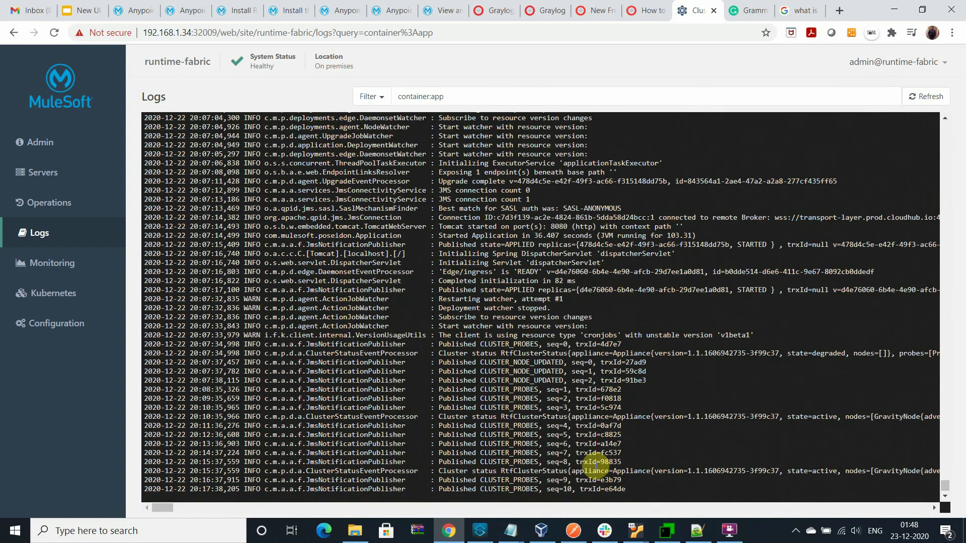
pyautogui.moveTo(439, 327); pyautogui.dragTo(476, 426)
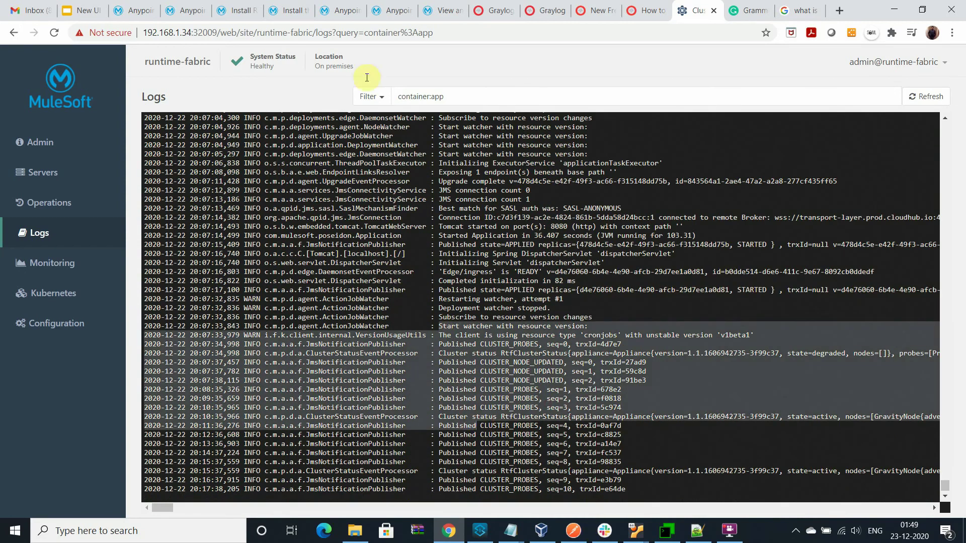
# - Present slide 5 of the Google Slides deck in full screen, then return to the editor
pyautogui.click(83, 4)
pyautogui.click(820, 61)
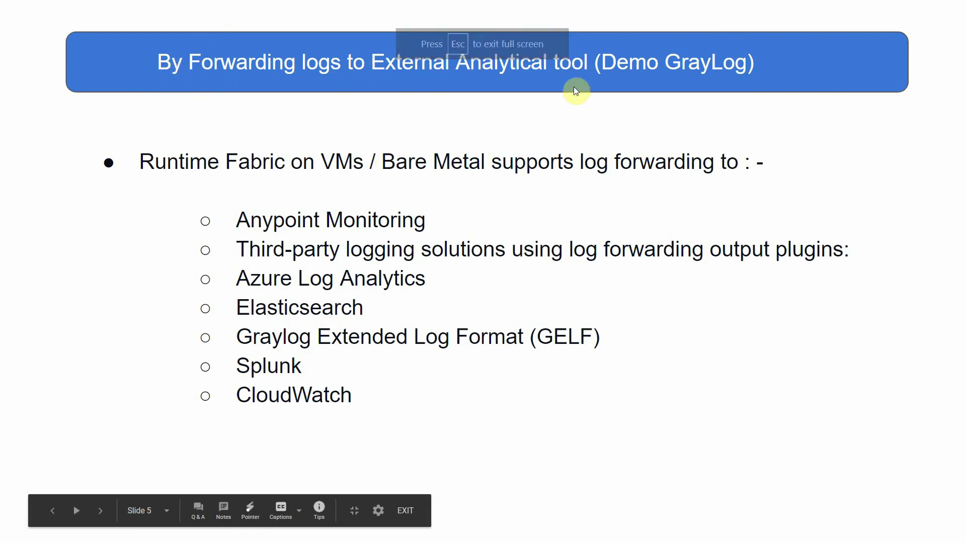
pyautogui.press('Escape')
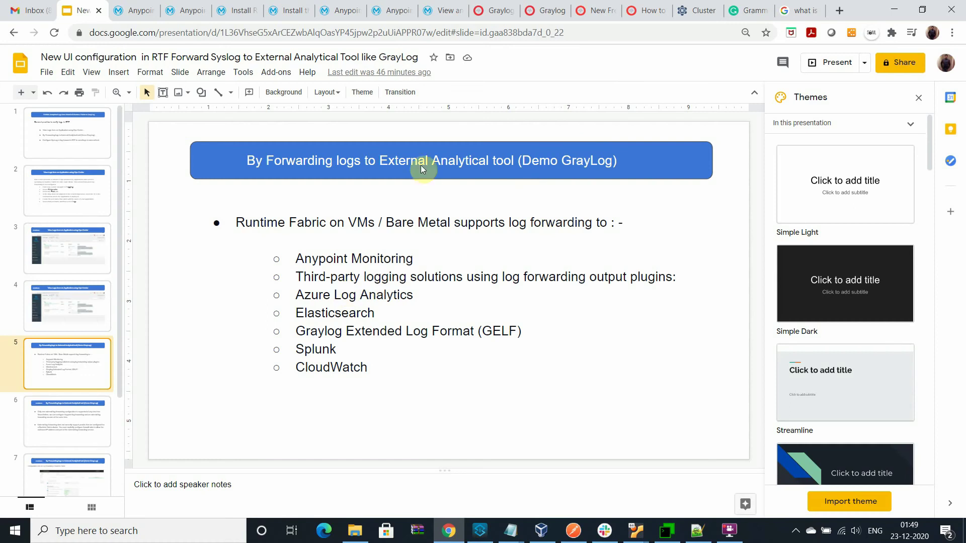
# - Switch to Anypoint Runtime Manager and view the log forwarding configuration of the kelltonmule runtime fabric
pyautogui.click(123, 12)
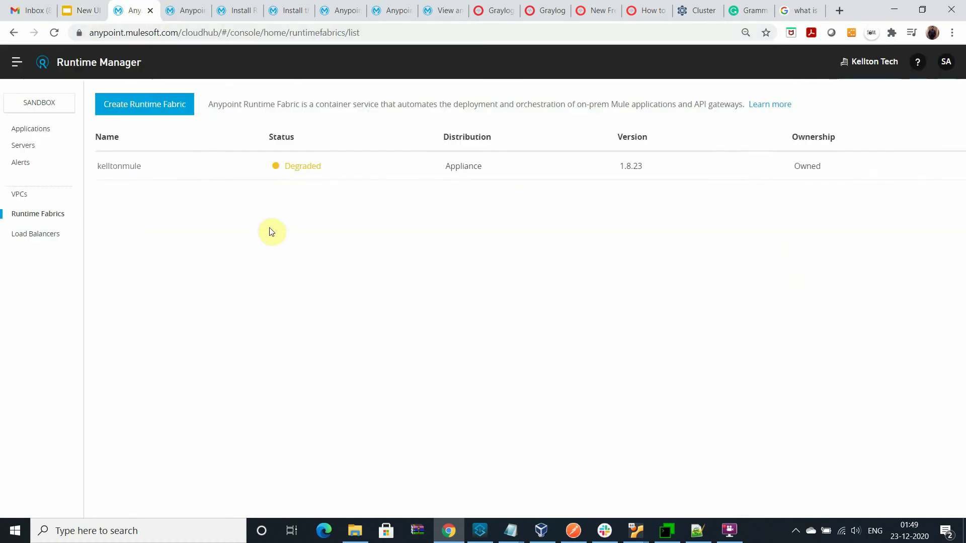
pyautogui.click(302, 173)
pyautogui.click(785, 361)
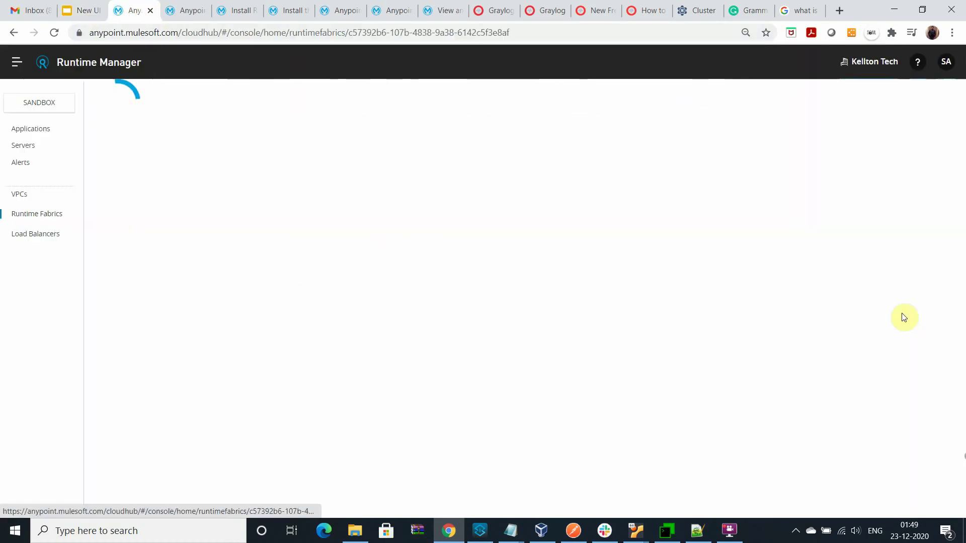
pyautogui.click(752, 298)
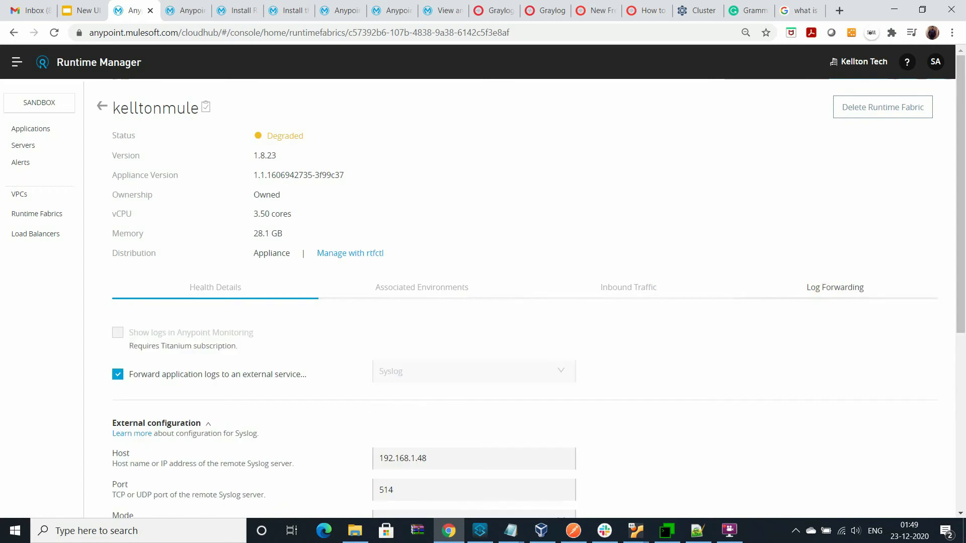
pyautogui.scroll(-2, 835, 327)
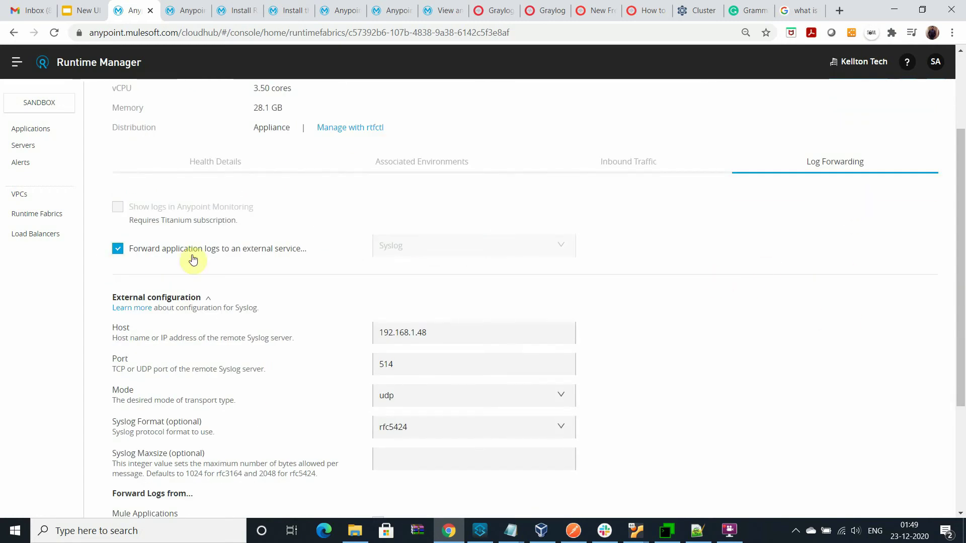
# - Turn off forwarding application logs to an external service and apply the change to delete the existing Syslog configuration
pyautogui.click(146, 253)
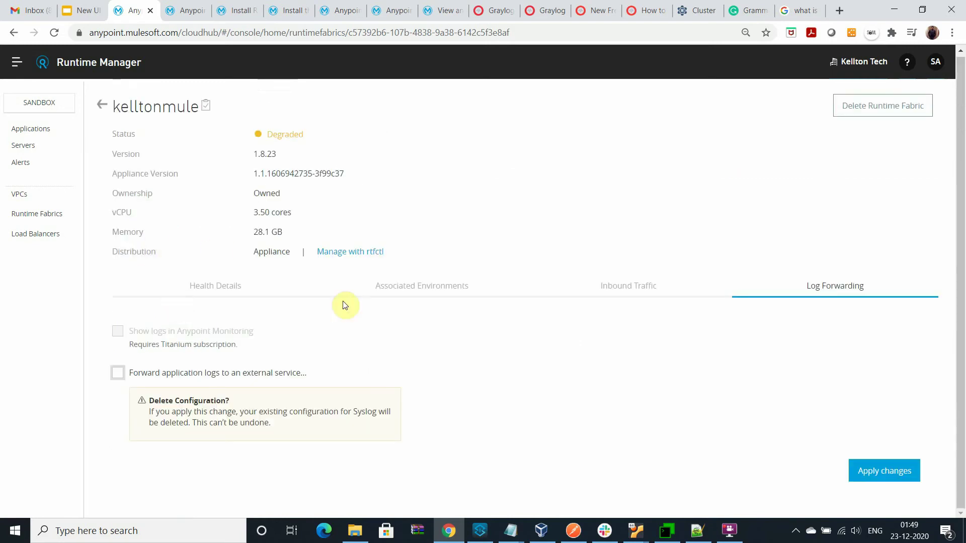
pyautogui.click(166, 378)
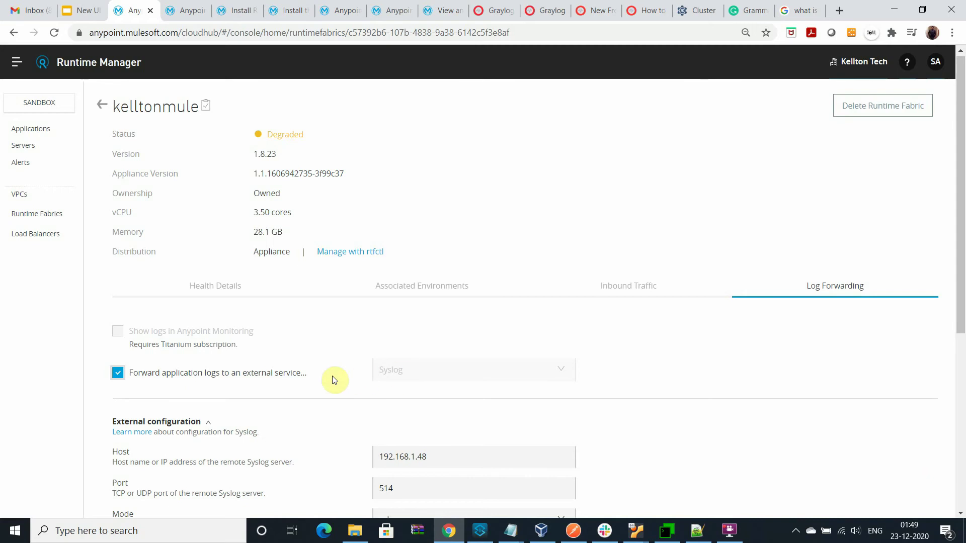
pyautogui.scroll(-3, 278, 379)
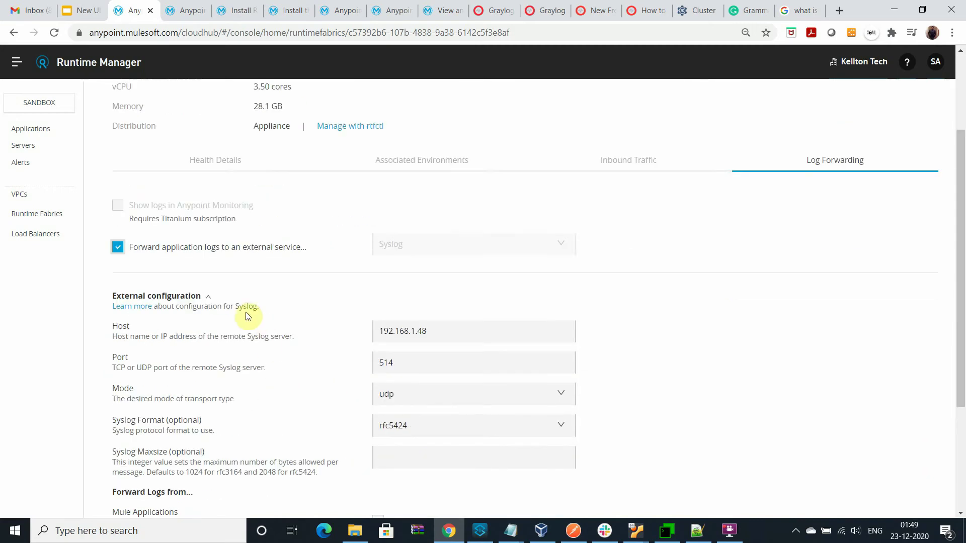
pyautogui.click(218, 246)
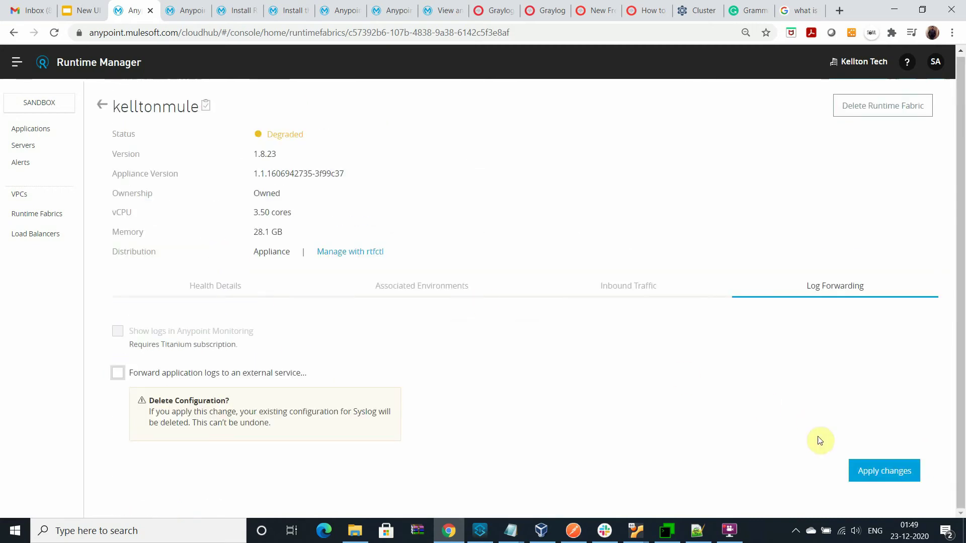
pyautogui.click(856, 468)
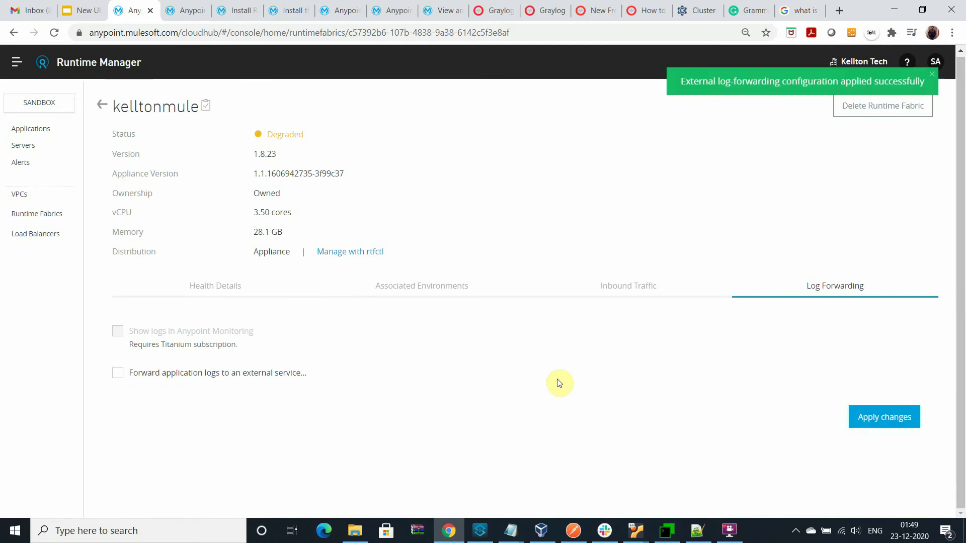
# - Re-enable forwarding application logs to an external service and choose Syslog as the service
pyautogui.click(194, 374)
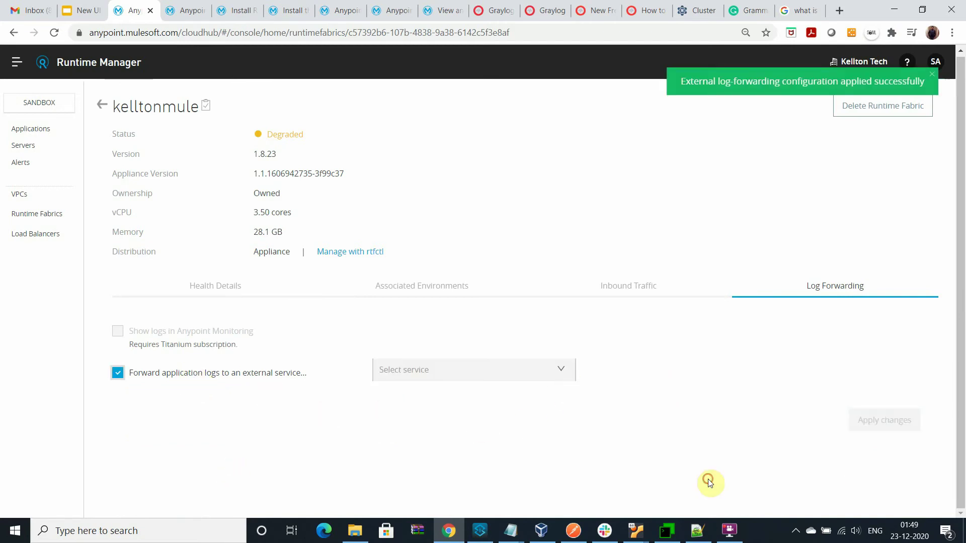
pyautogui.click(560, 370)
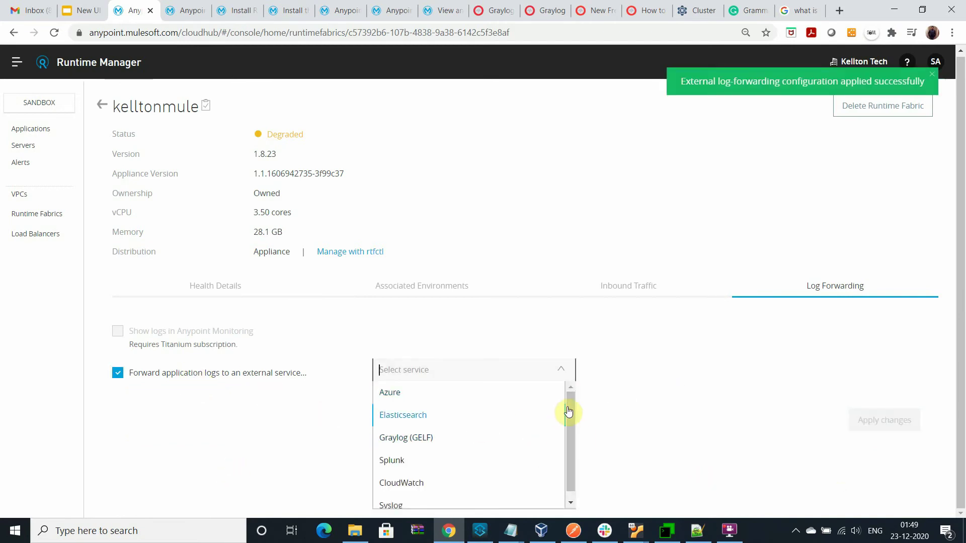
pyautogui.moveTo(568, 411); pyautogui.dragTo(552, 436)
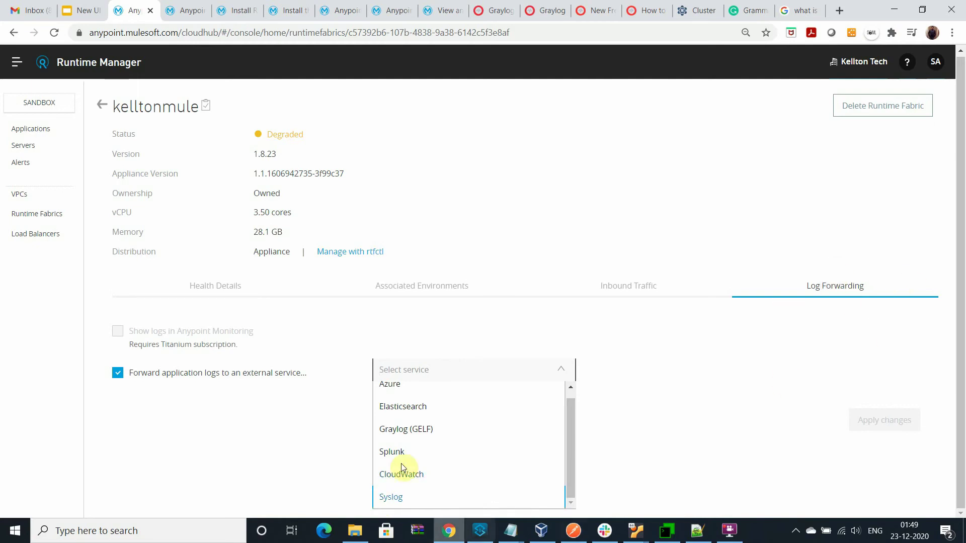
pyautogui.click(395, 503)
# - Review the Syslog external configuration fields, including host, port, mode, format and the log sources
pyautogui.scroll(-4, 470, 319)
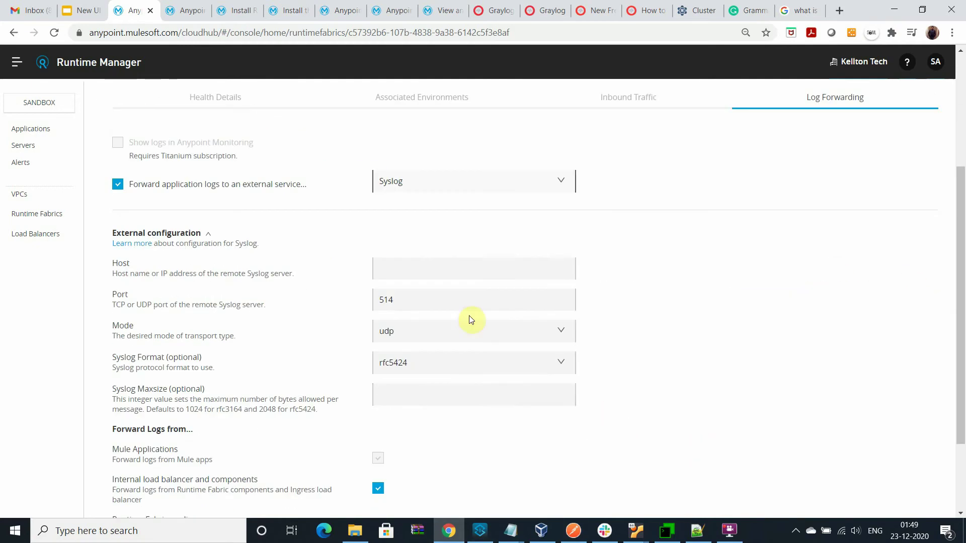
pyautogui.scroll(3, 825, 437)
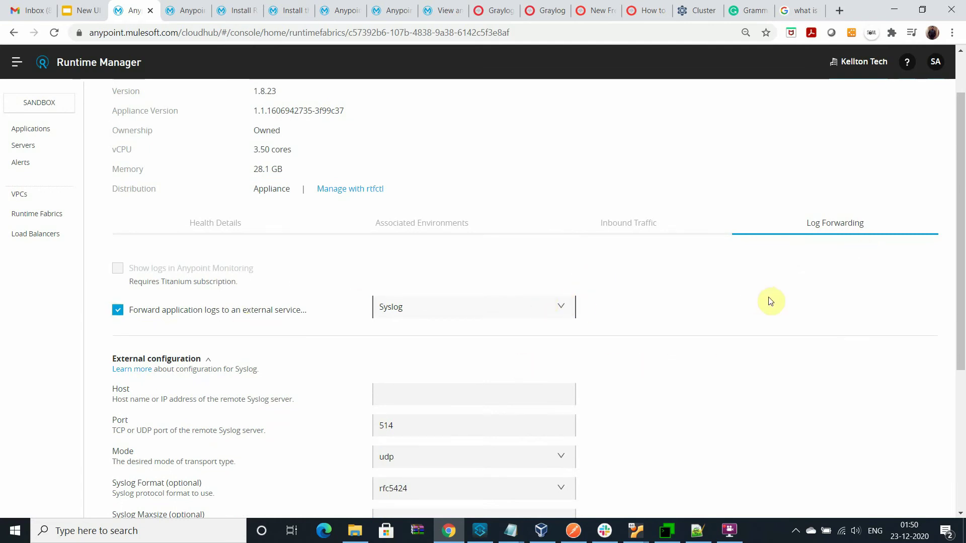
pyautogui.scroll(2, 297, 186)
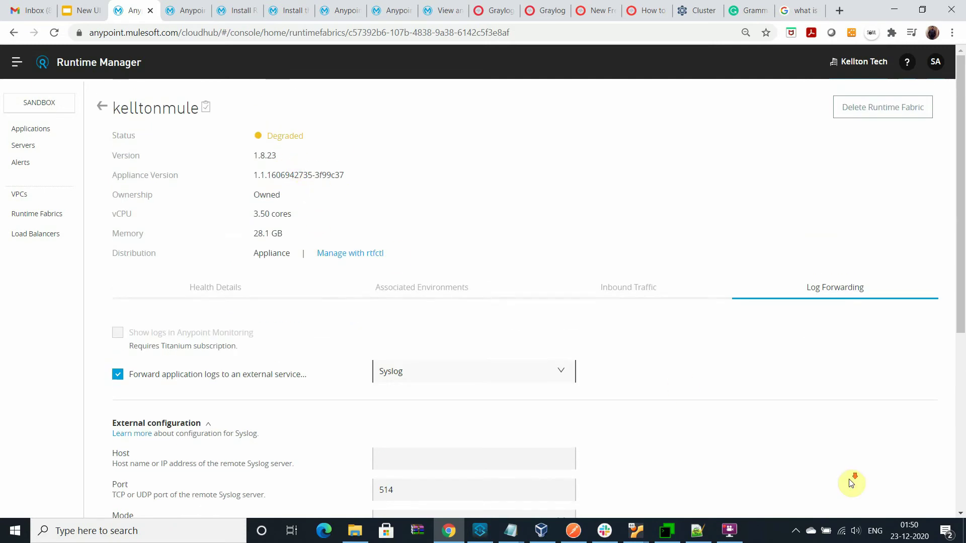
pyautogui.scroll(-1, 705, 402)
pyautogui.scroll(-2, 289, 286)
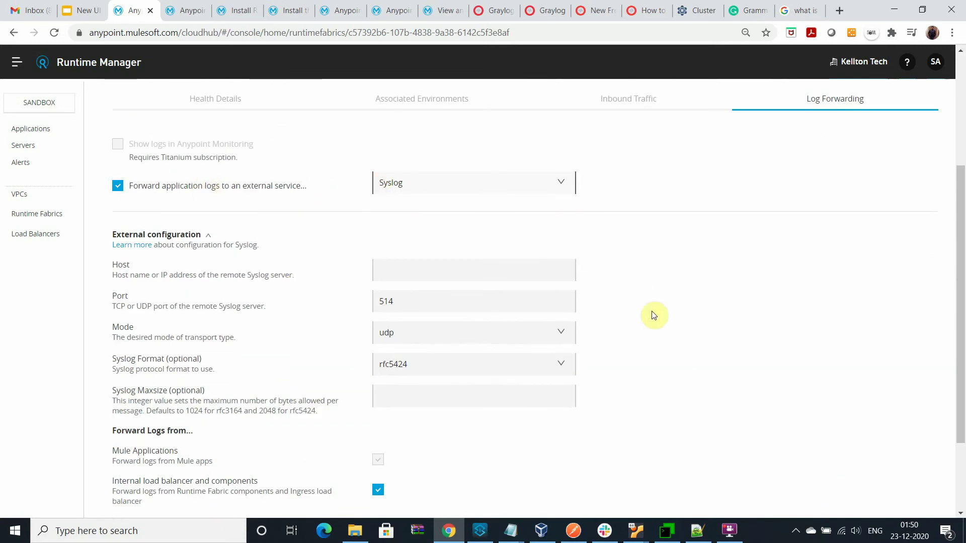
pyautogui.scroll(1, 816, 393)
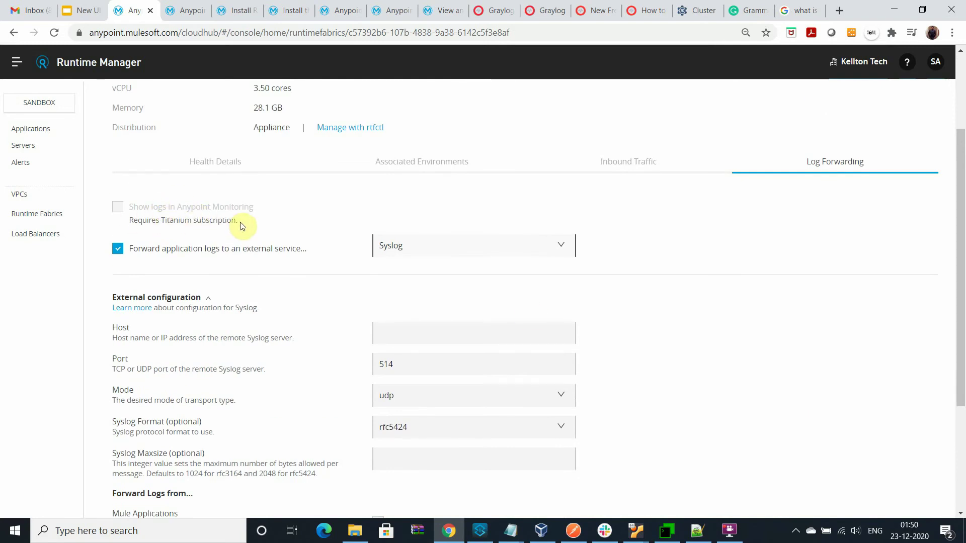
# - Examine the option for showing logs in Anypoint Monitoring and the subscription requirement noted beneath it
pyautogui.moveTo(238, 222); pyautogui.dragTo(134, 220)
pyautogui.click(240, 276)
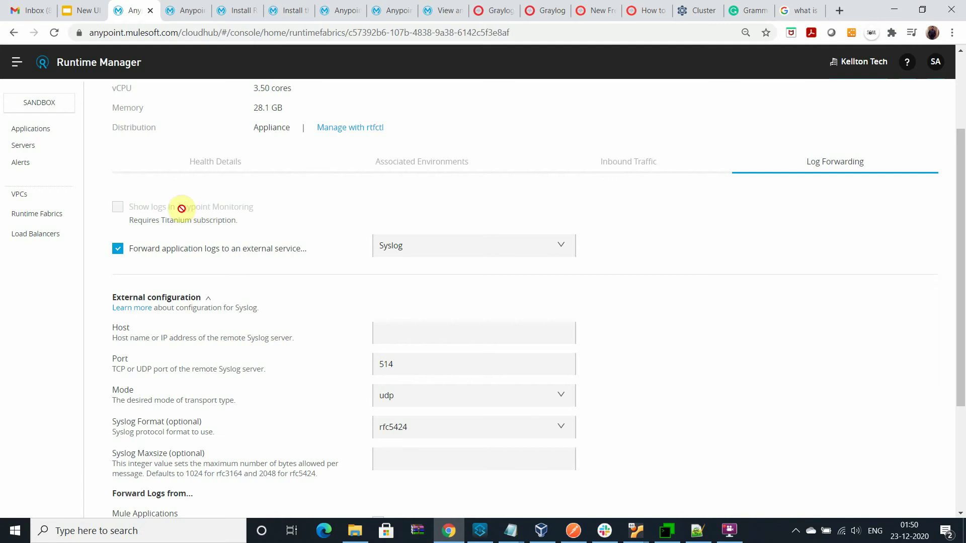
pyautogui.moveTo(182, 208); pyautogui.dragTo(256, 207)
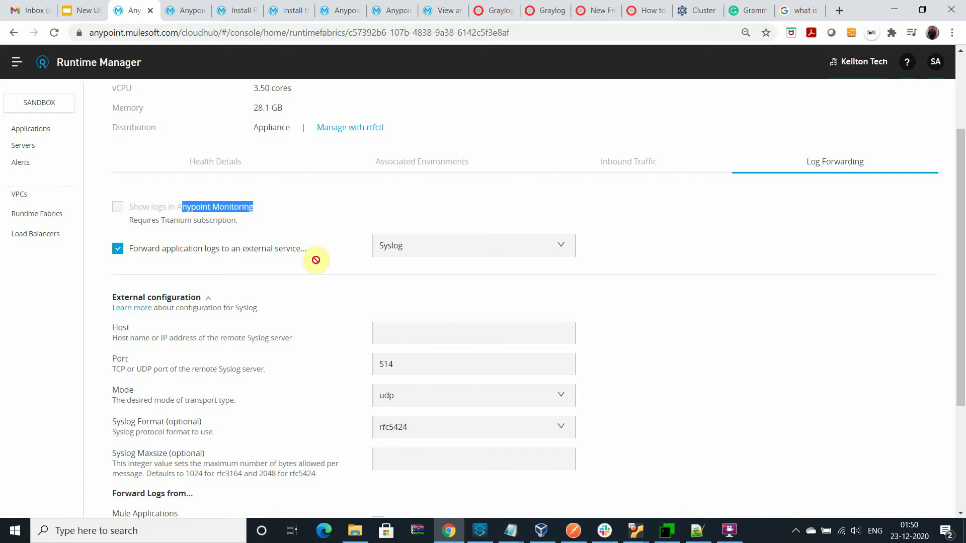
pyautogui.middleClick(351, 311)
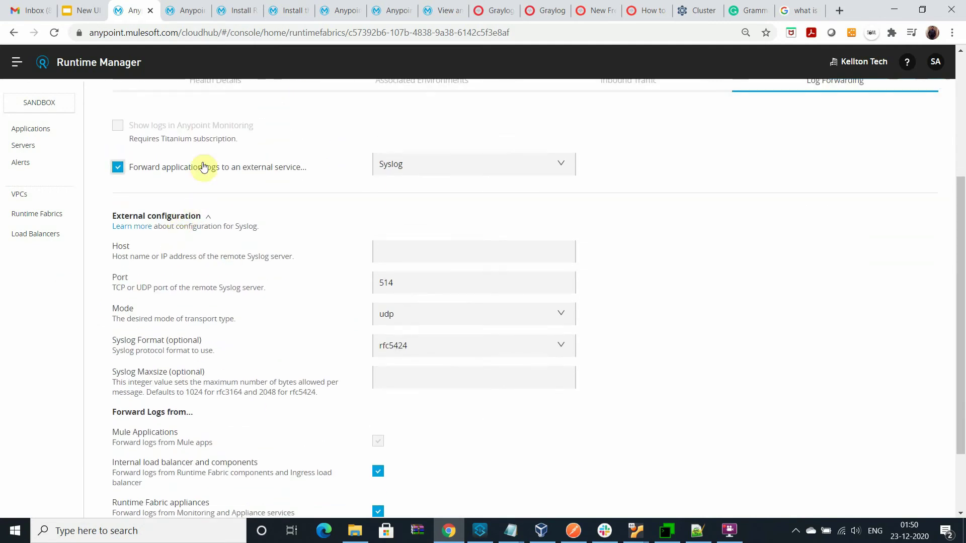
pyautogui.moveTo(239, 139); pyautogui.dragTo(129, 138)
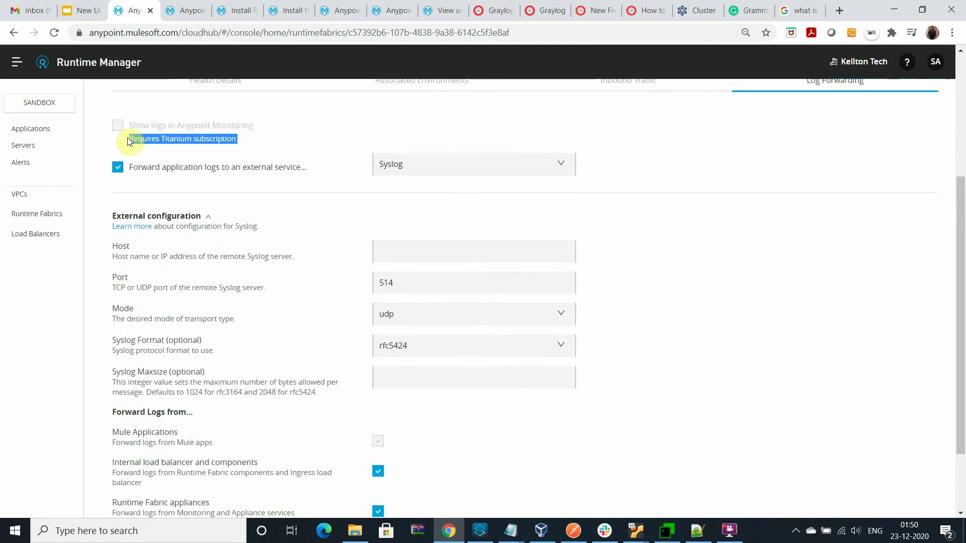
pyautogui.scroll(2, 172, 367)
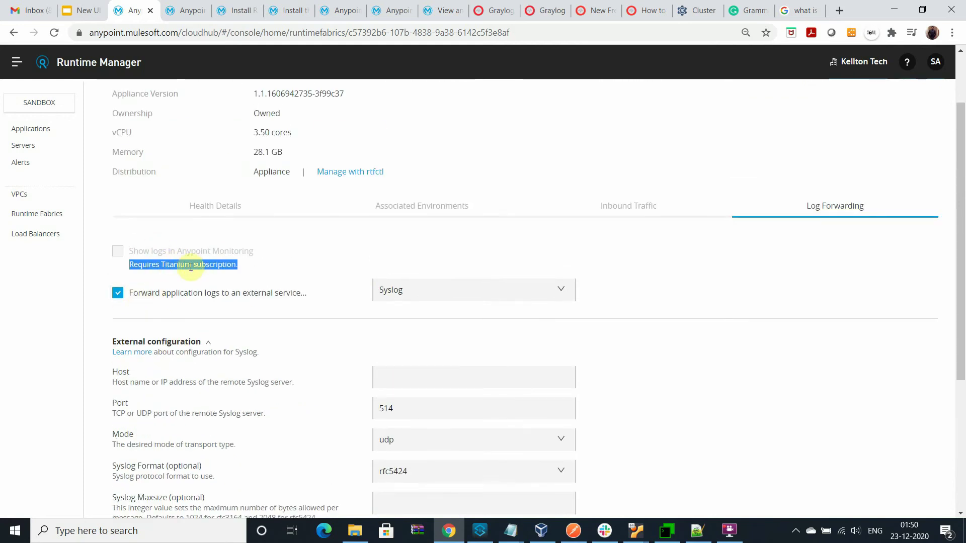
pyautogui.scroll(1, 199, 259)
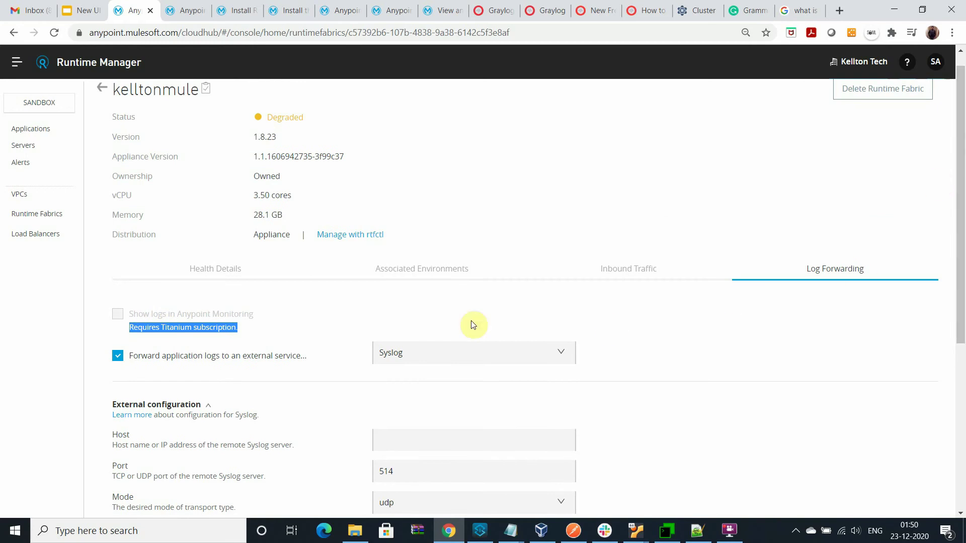
pyautogui.click(125, 337)
pyautogui.moveTo(130, 328); pyautogui.dragTo(231, 327)
pyautogui.click(141, 331)
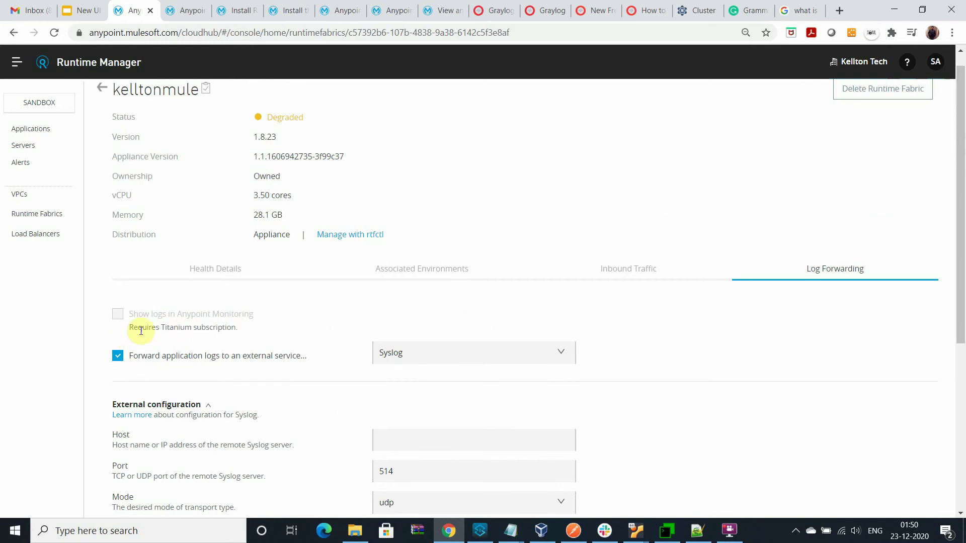
pyautogui.doubleClick(142, 331)
pyautogui.click(177, 329)
pyautogui.click(197, 330)
pyautogui.scroll(1, 353, 307)
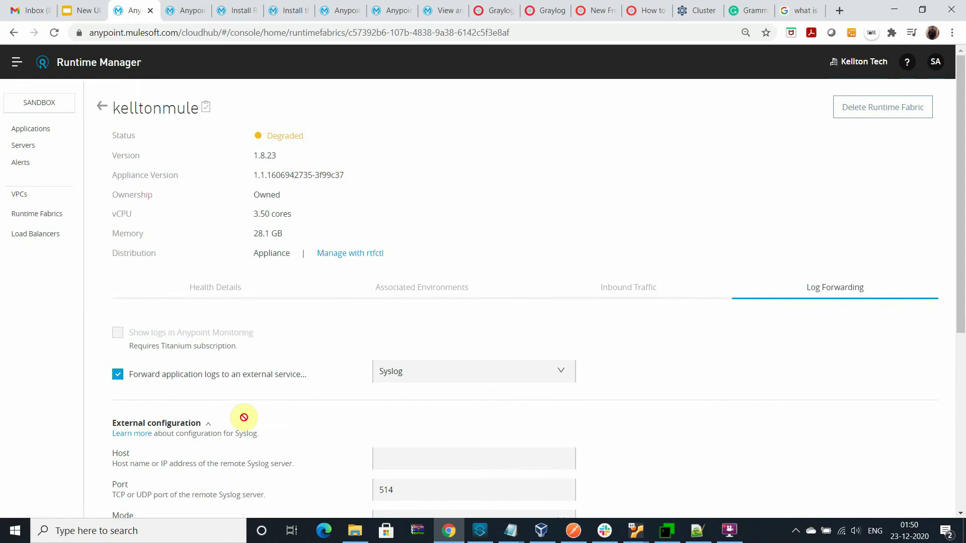
# - Review the Syslog external configuration and inspect the available Syslog Format options without changing the selection
pyautogui.scroll(-4, 193, 333)
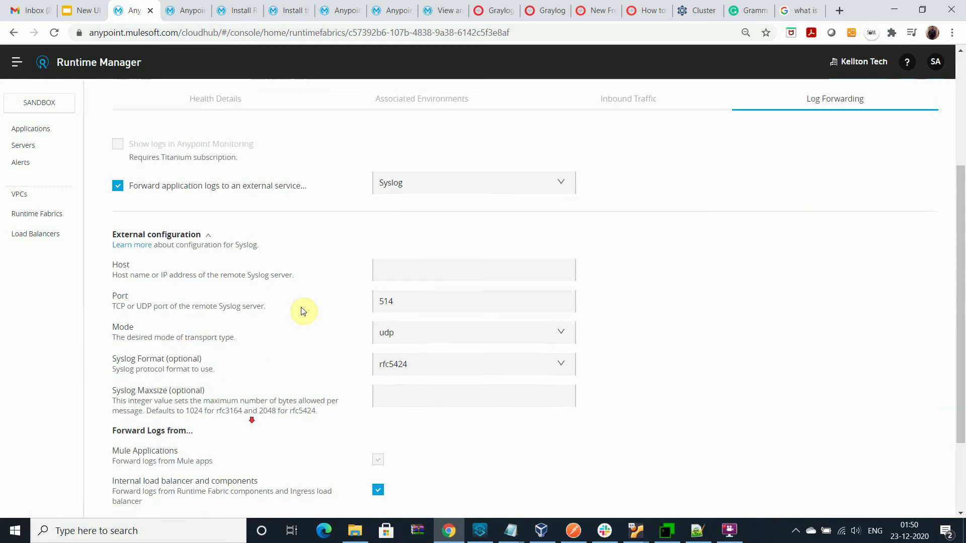
pyautogui.scroll(3, 327, 311)
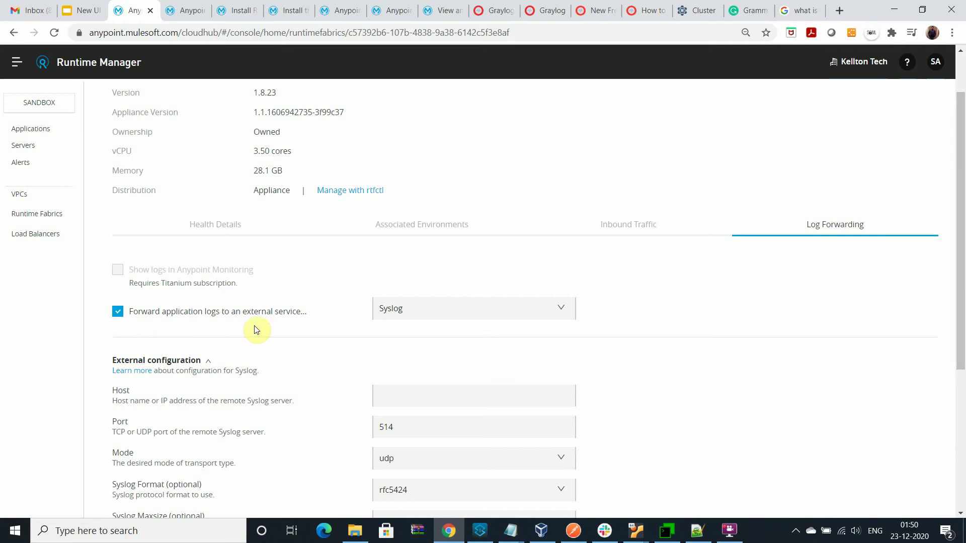
pyautogui.scroll(-1, 340, 406)
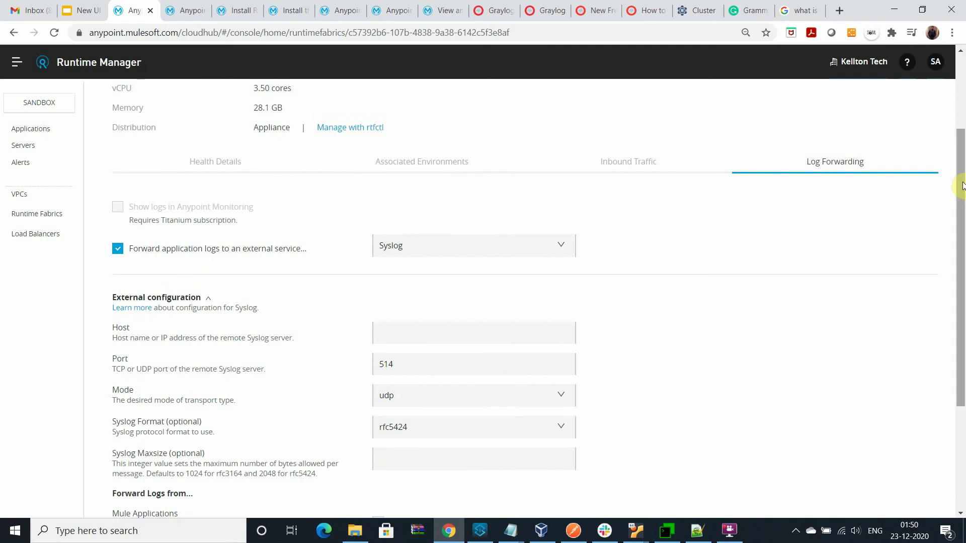
pyautogui.moveTo(958, 218); pyautogui.dragTo(807, 260)
pyautogui.click(447, 356)
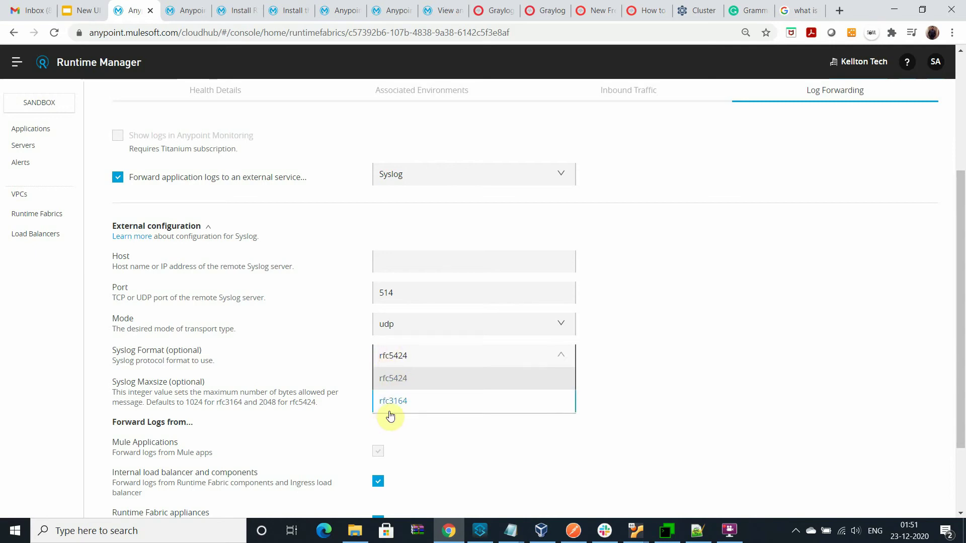
pyautogui.scroll(1, 503, 491)
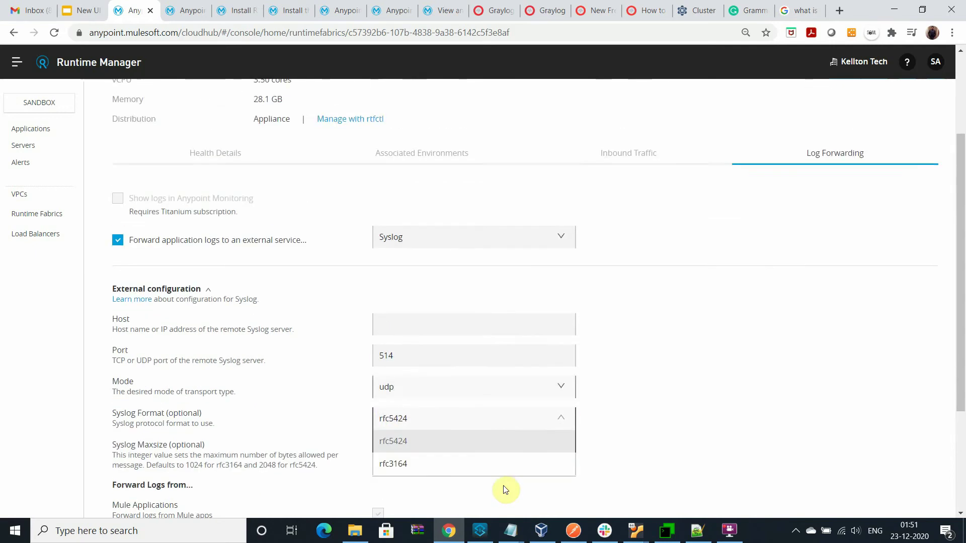
pyautogui.scroll(-1, 503, 491)
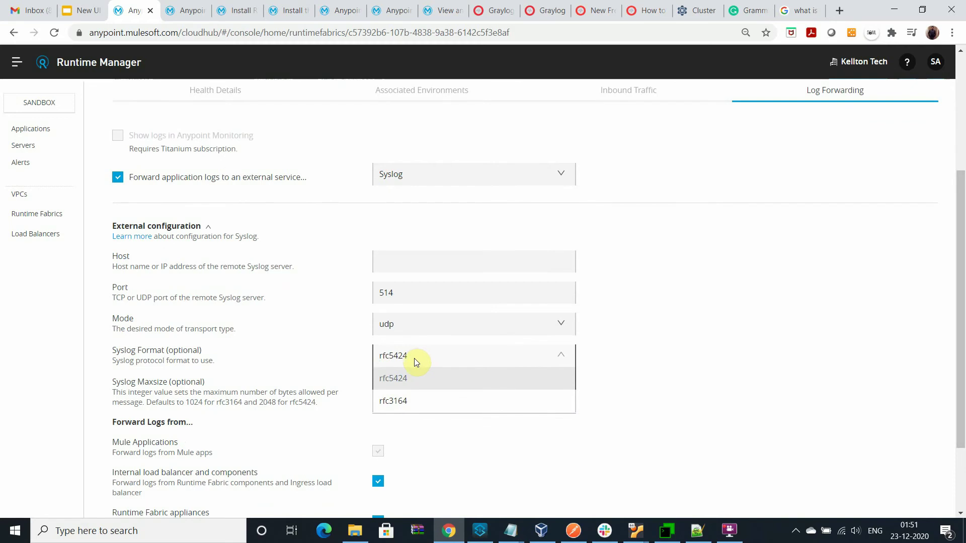
pyautogui.scroll(1, 416, 359)
pyautogui.scroll(-2, 211, 330)
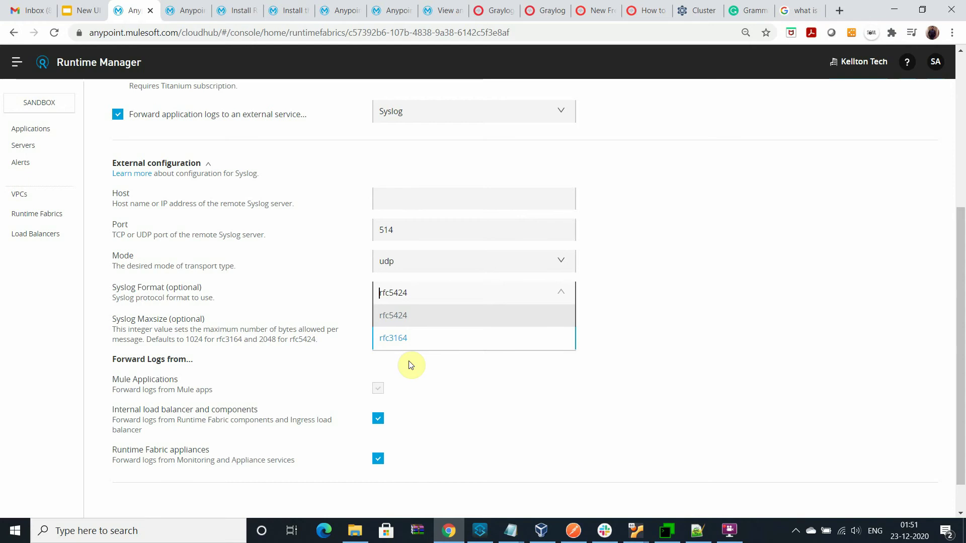
pyautogui.click(789, 441)
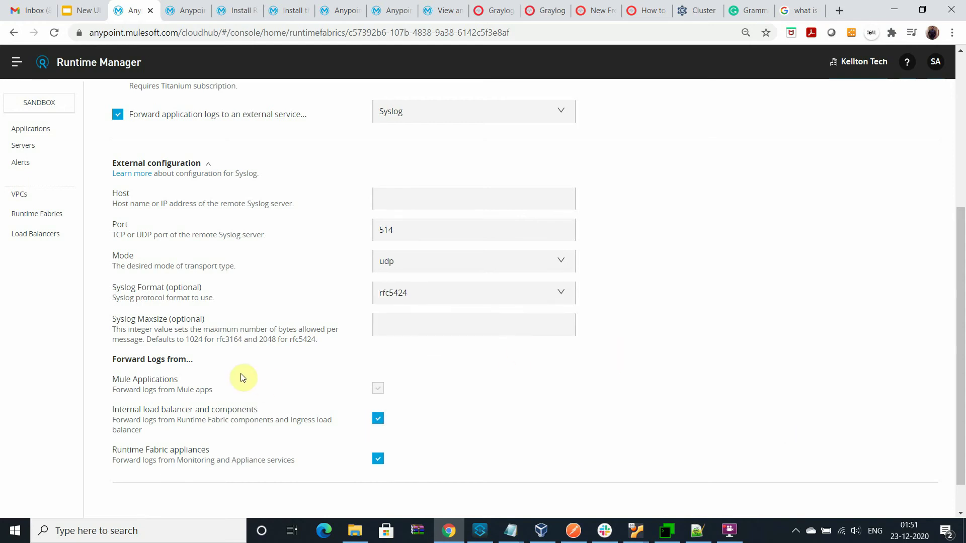
# - Switch to the Google Slides presentation and review the slides on external log forwarding limits and the Graylog demo configuration
pyautogui.click(87, 10)
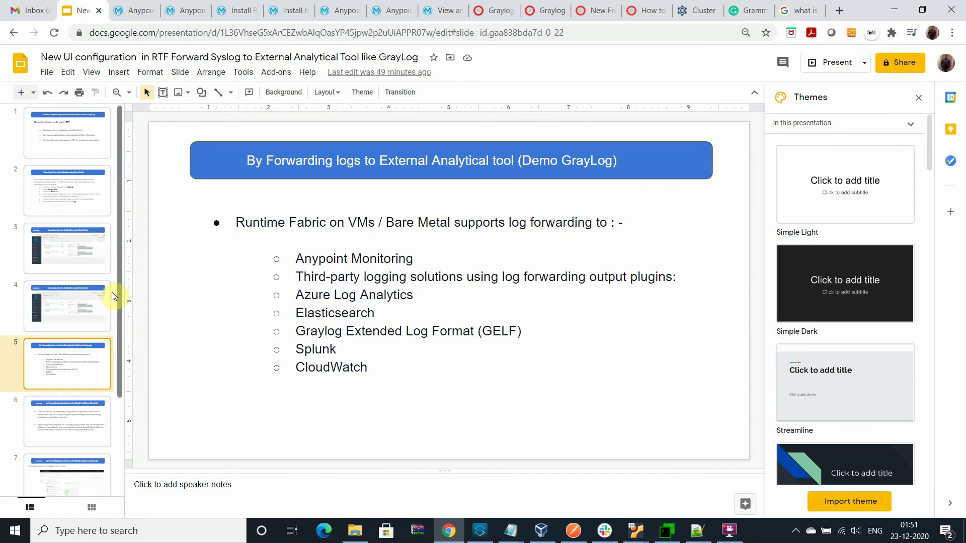
pyautogui.click(61, 409)
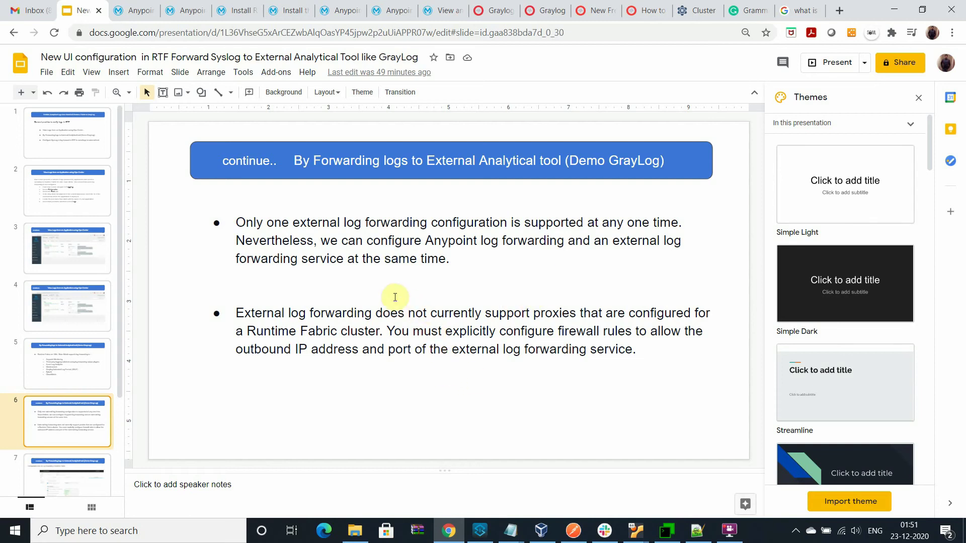
pyautogui.scroll(-3, 75, 352)
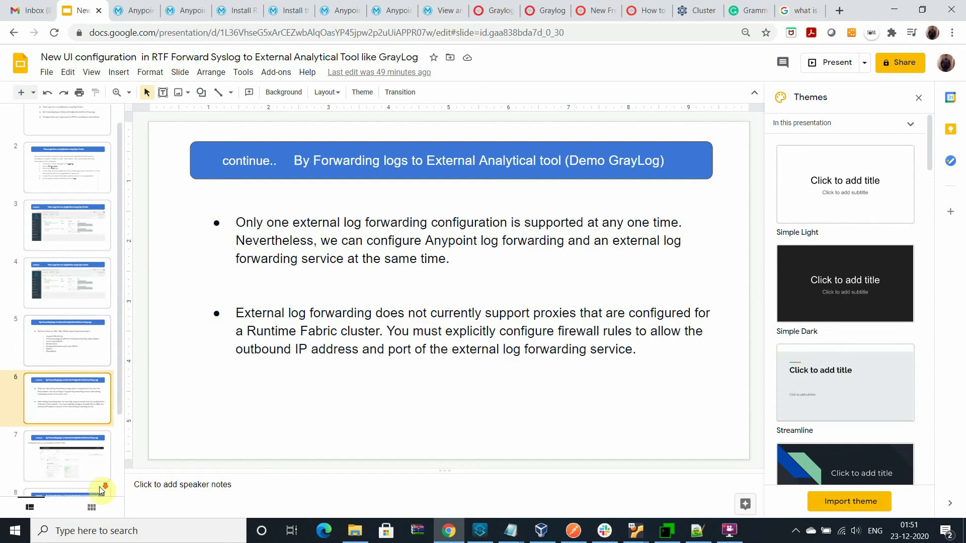
pyautogui.click(64, 369)
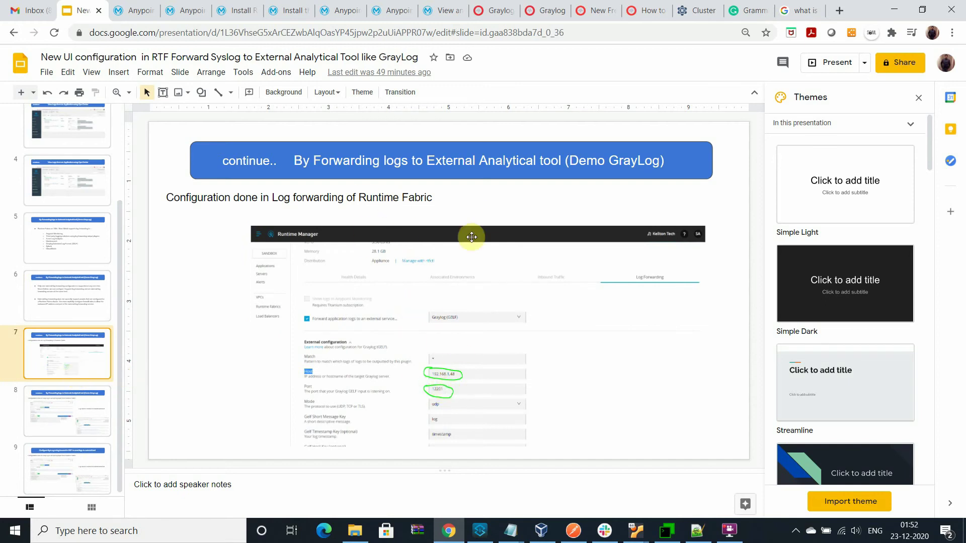
pyautogui.press('Down')
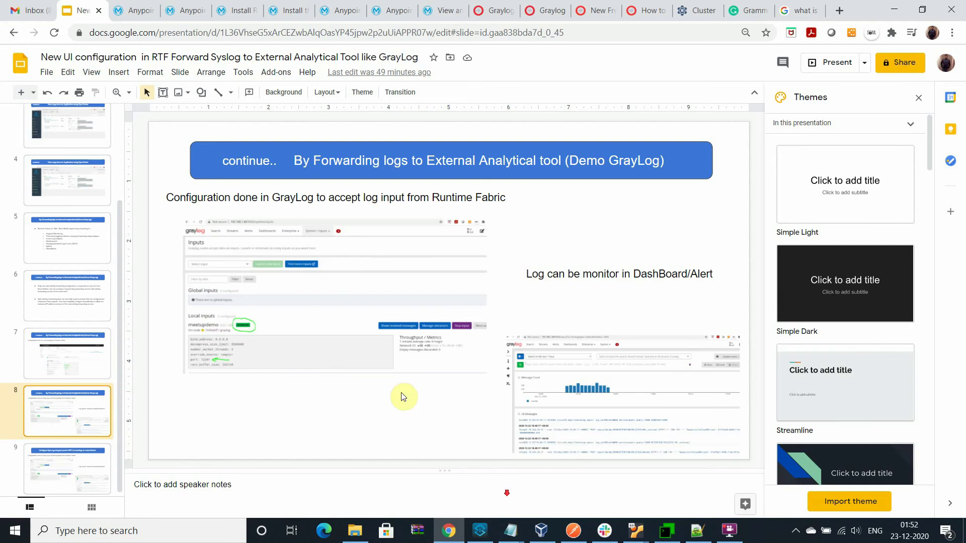
# - Return to Runtime Manager and choose Graylog (GELF) as the external service for forwarding application logs
pyautogui.click(132, 10)
pyautogui.scroll(3, 367, 319)
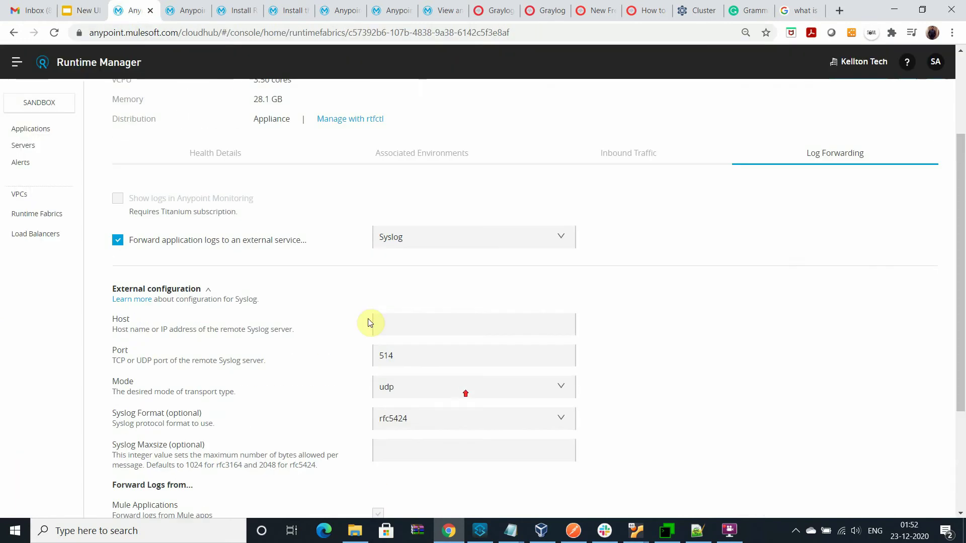
pyautogui.scroll(-3, 539, 426)
pyautogui.scroll(4, 409, 291)
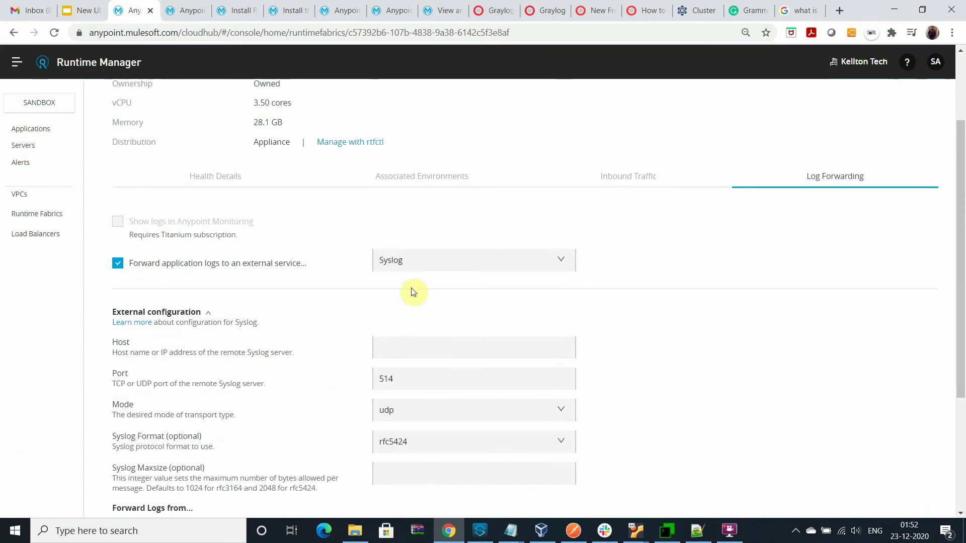
pyautogui.click(427, 268)
pyautogui.click(431, 330)
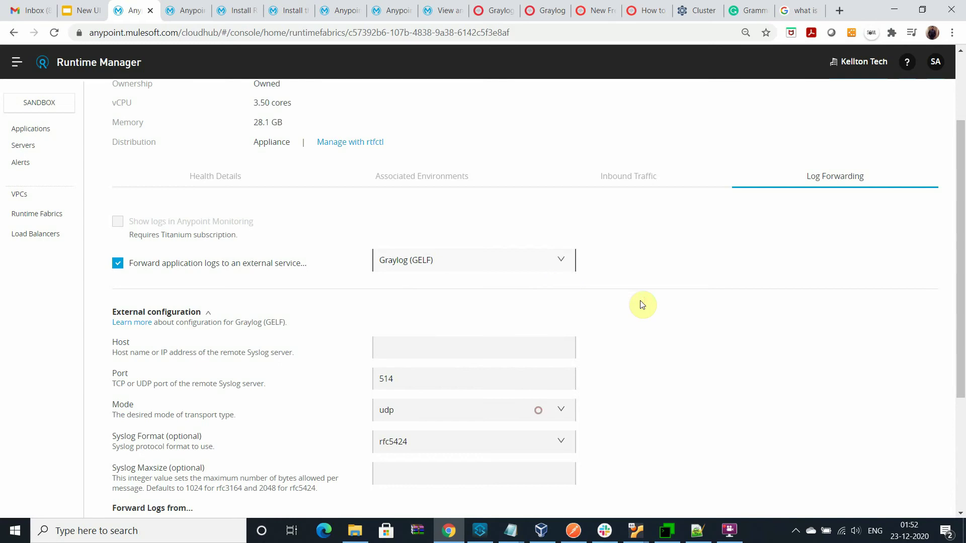
# - Review the Graylog (GELF) external configuration fields, including match, host, port, mode and the GELF keys
pyautogui.scroll(-3, 833, 382)
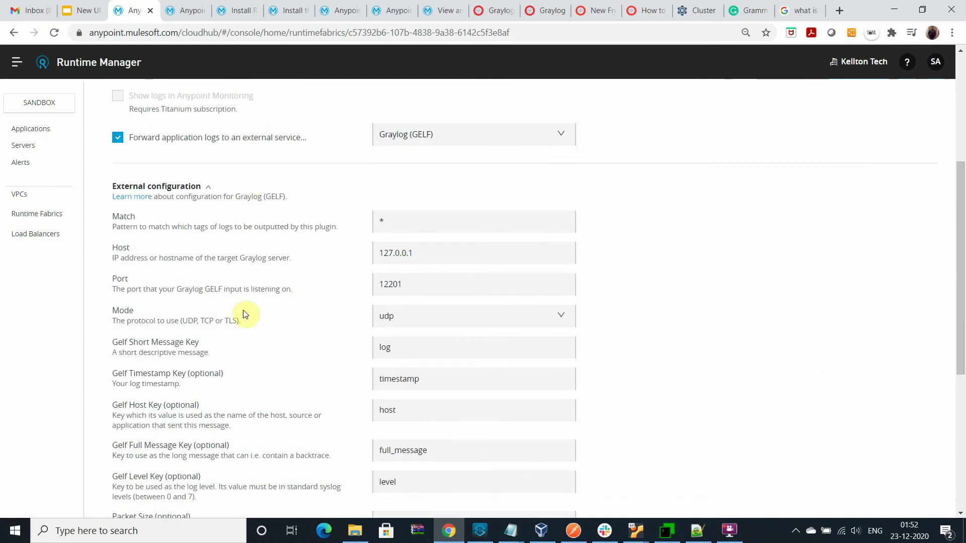
pyautogui.scroll(-2, 369, 272)
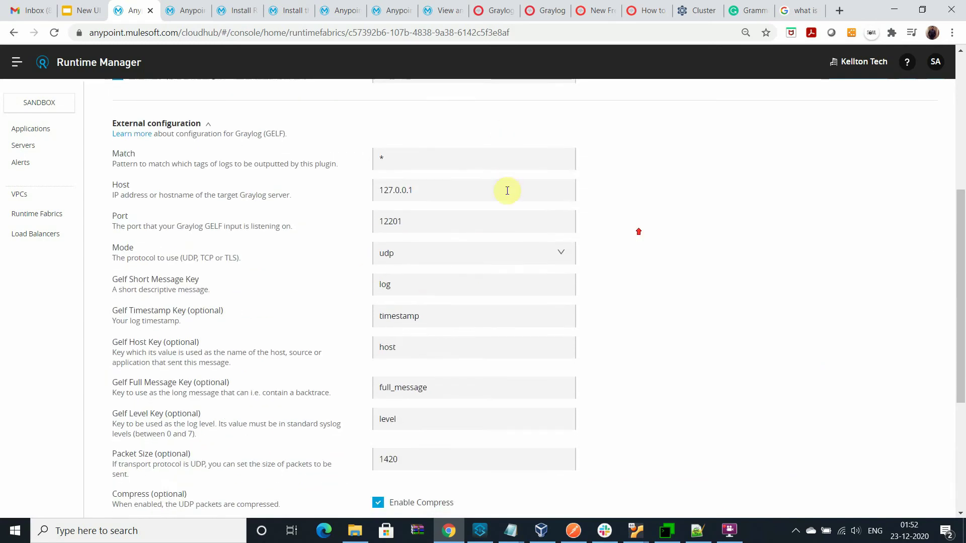
pyautogui.scroll(3, 507, 190)
pyautogui.scroll(-3, 494, 193)
pyautogui.scroll(4, 448, 255)
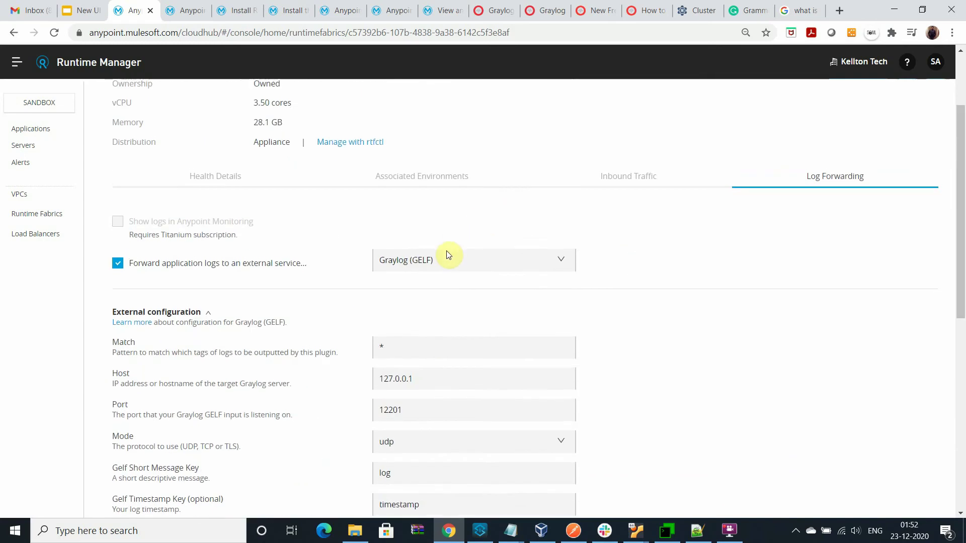
pyautogui.scroll(-2, 410, 272)
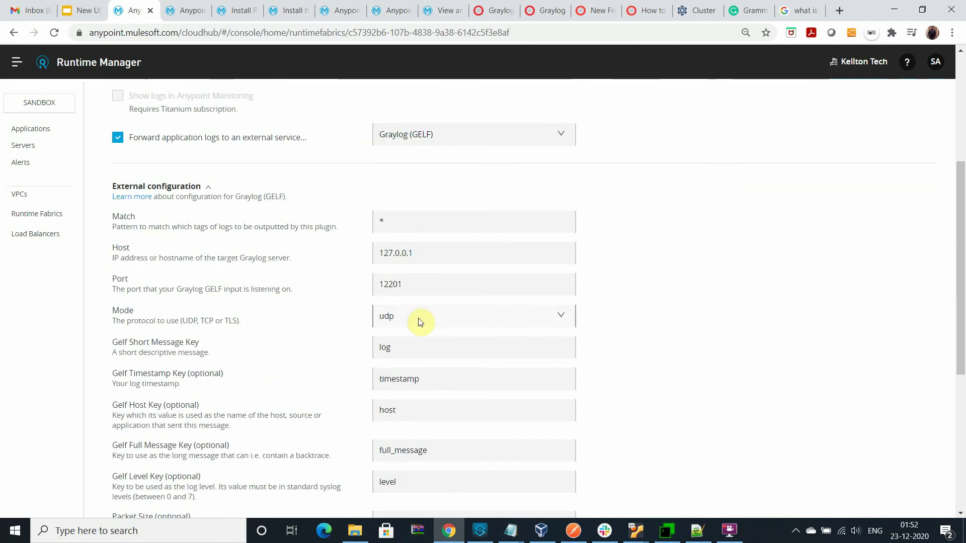
pyautogui.scroll(-2, 420, 324)
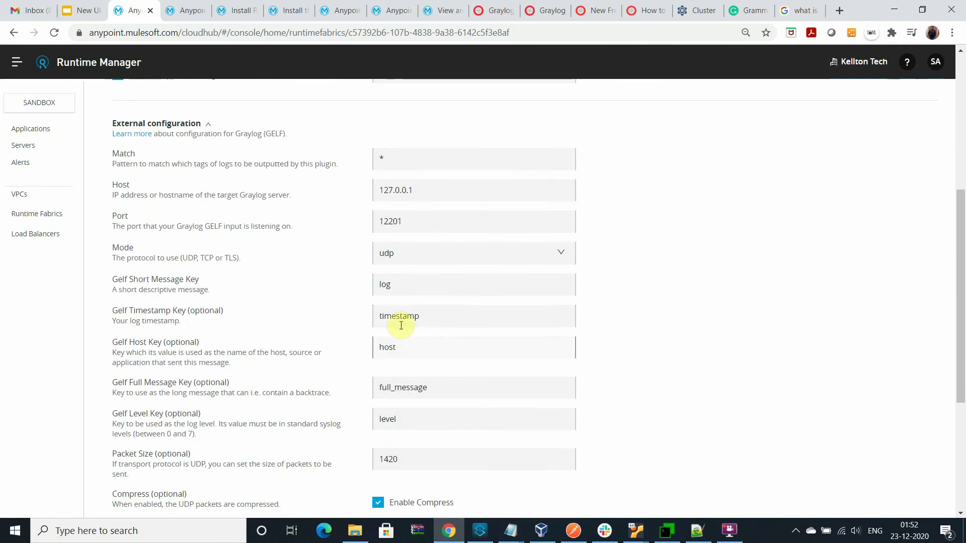
pyautogui.scroll(3, 421, 447)
# - Examine the log sources to forward from, focusing on the Mule Applications entry at the end of the Graylog configuration
pyautogui.scroll(-7, 416, 328)
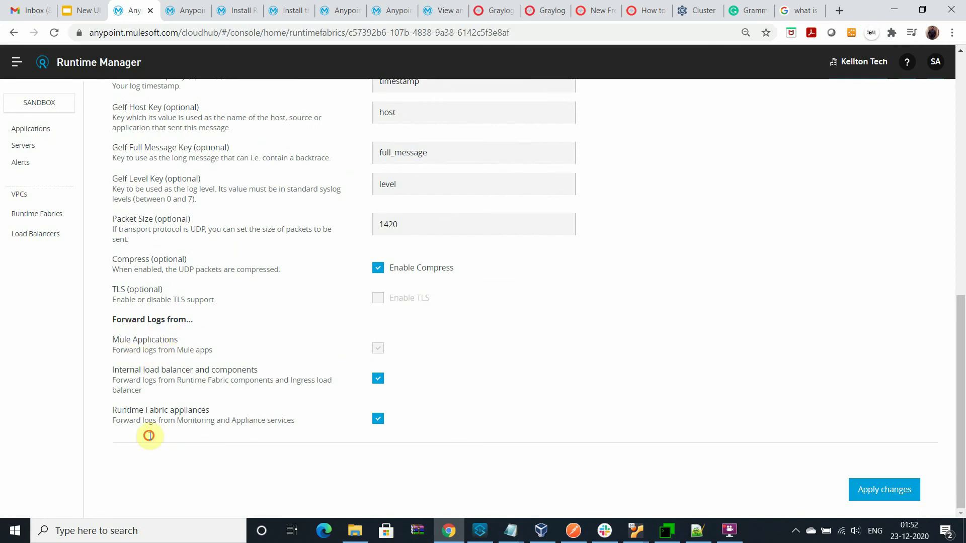
pyautogui.moveTo(120, 350); pyautogui.dragTo(205, 350)
pyautogui.click(477, 437)
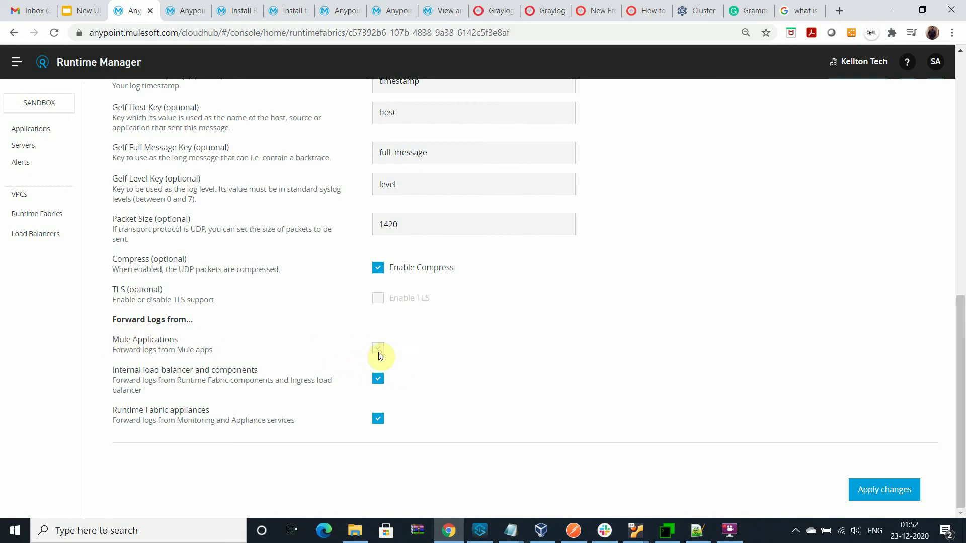
# - Open Runtime Manager from the Anypoint Platform navigation in a new browser tab and switch to it
pyautogui.scroll(10, 375, 352)
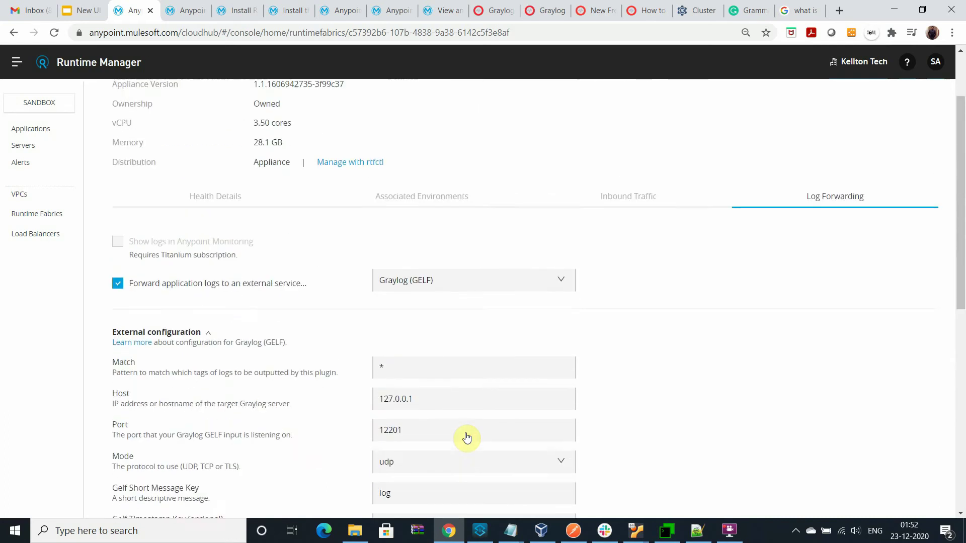
pyautogui.scroll(1, 269, 377)
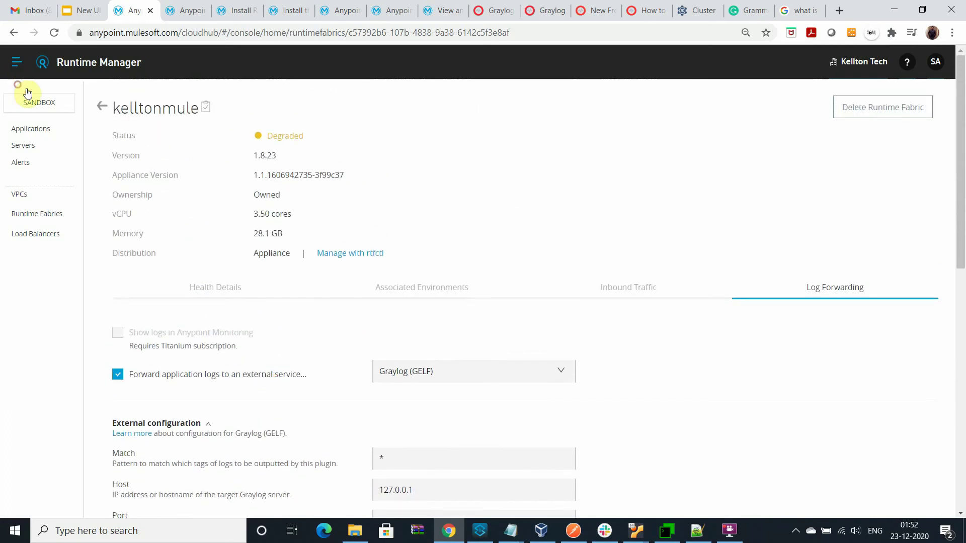
pyautogui.click(16, 62)
pyautogui.rightClick(84, 269)
pyautogui.click(133, 278)
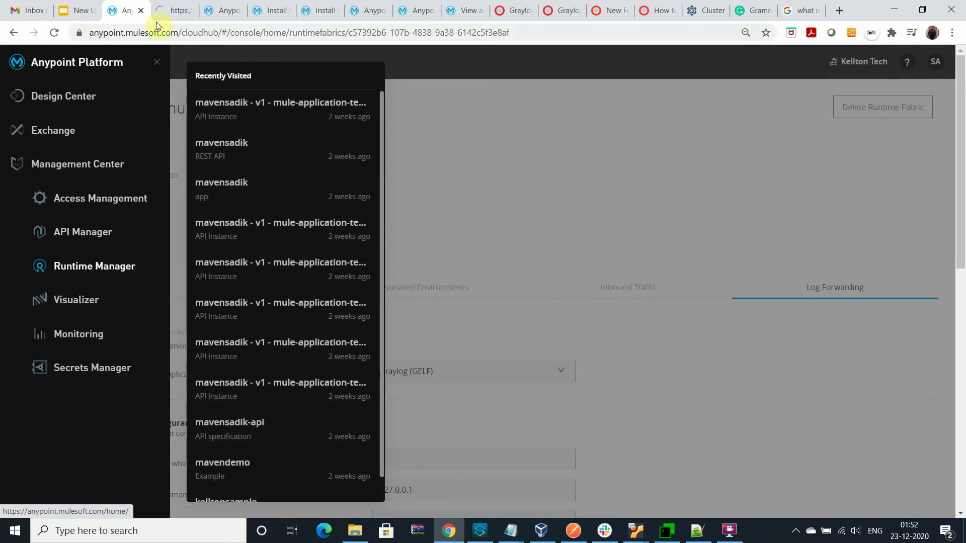
pyautogui.click(171, 10)
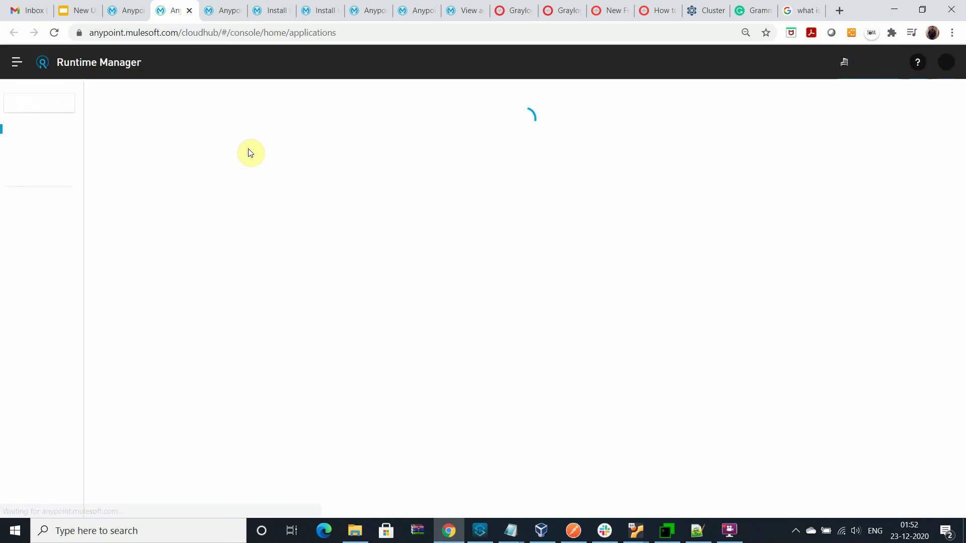
# - Open the management settings of the anypointrtfrepo-sandbox application and examine the log forwarding notice in its Logs section
pyautogui.click(520, 222)
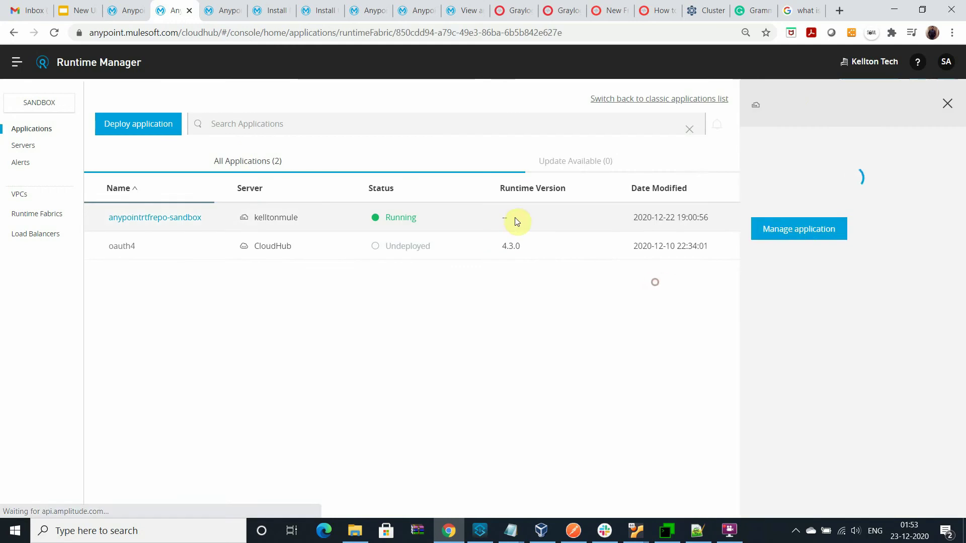
pyautogui.click(798, 279)
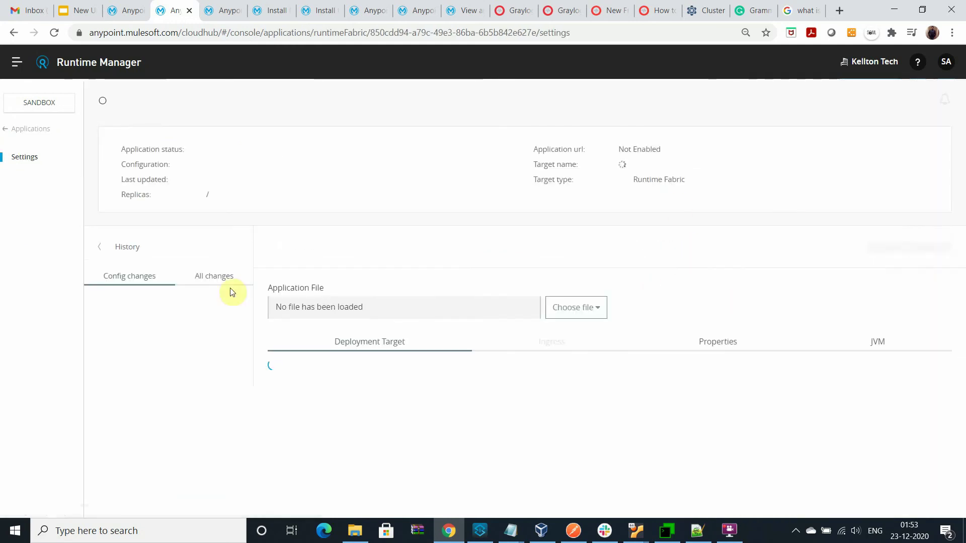
pyautogui.scroll(-1, 825, 345)
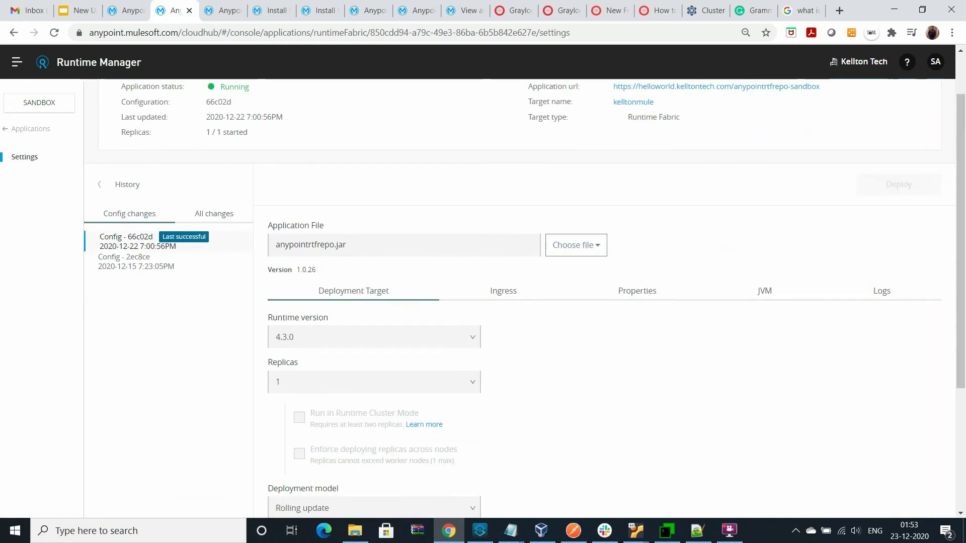
pyautogui.click(871, 300)
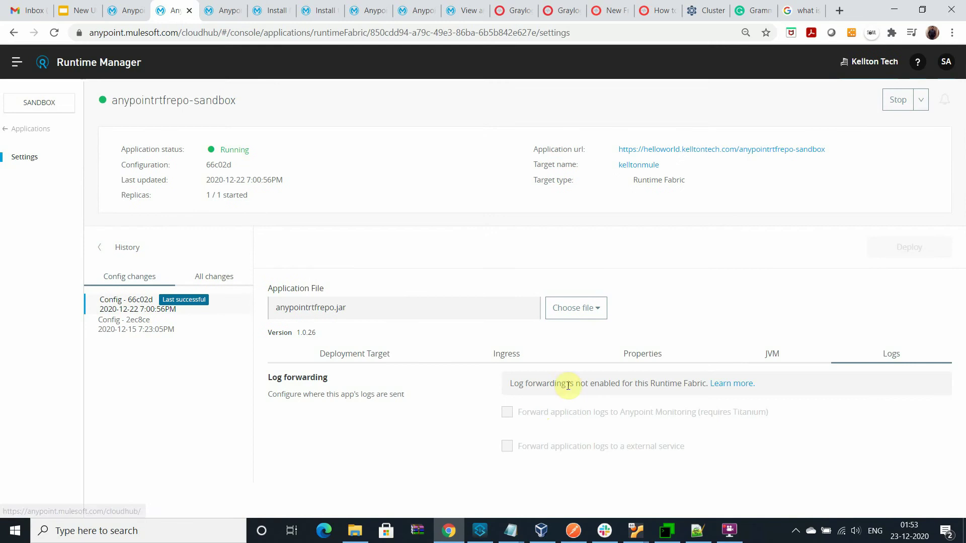
pyautogui.moveTo(585, 383); pyautogui.dragTo(697, 383)
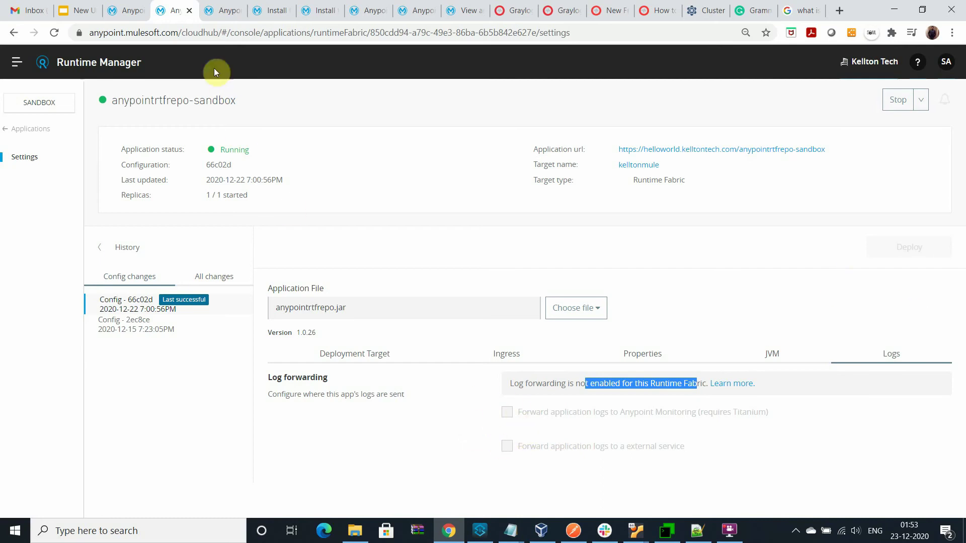
# - Switch to the Google Slides presentation and show its first slide on the general practice to verify logs in RTF
pyautogui.click(131, 10)
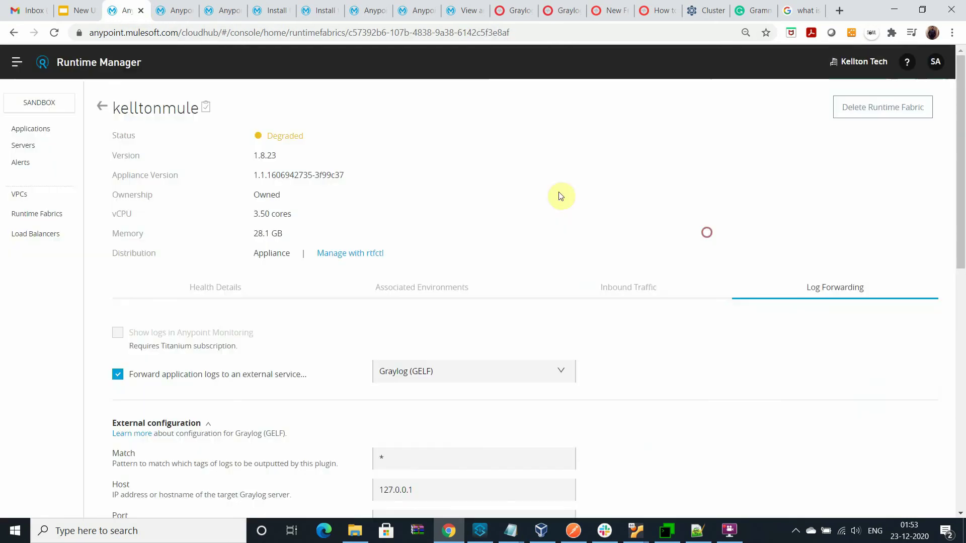
pyautogui.click(74, 12)
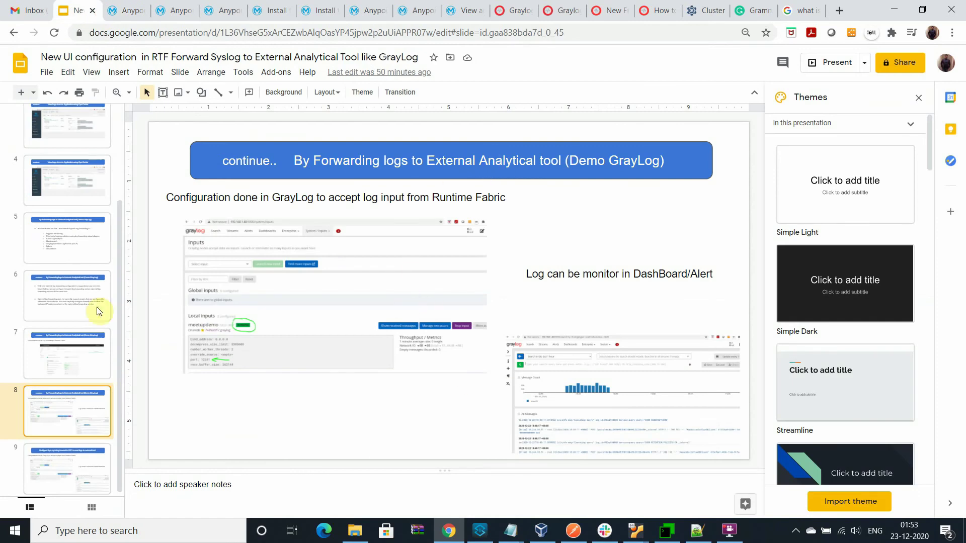
pyautogui.scroll(3, 89, 235)
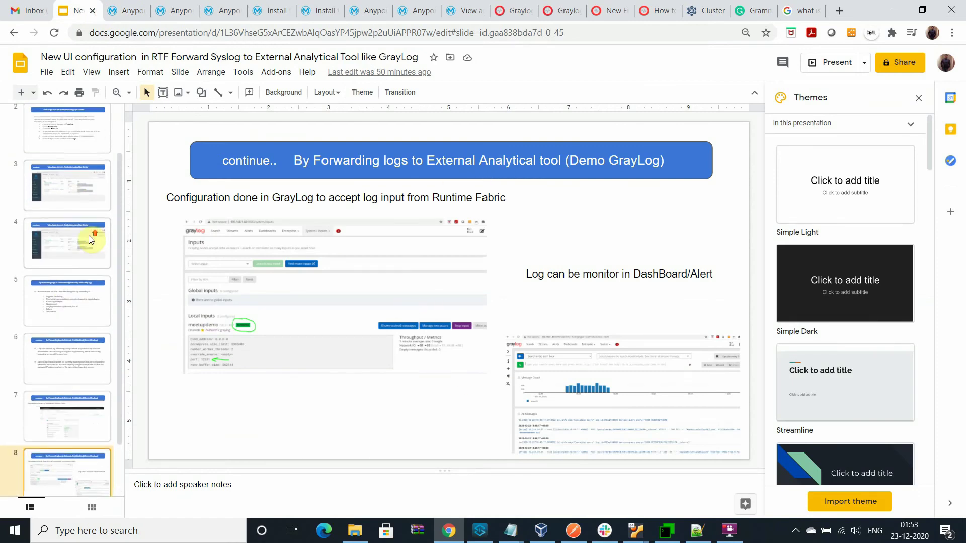
pyautogui.click(71, 199)
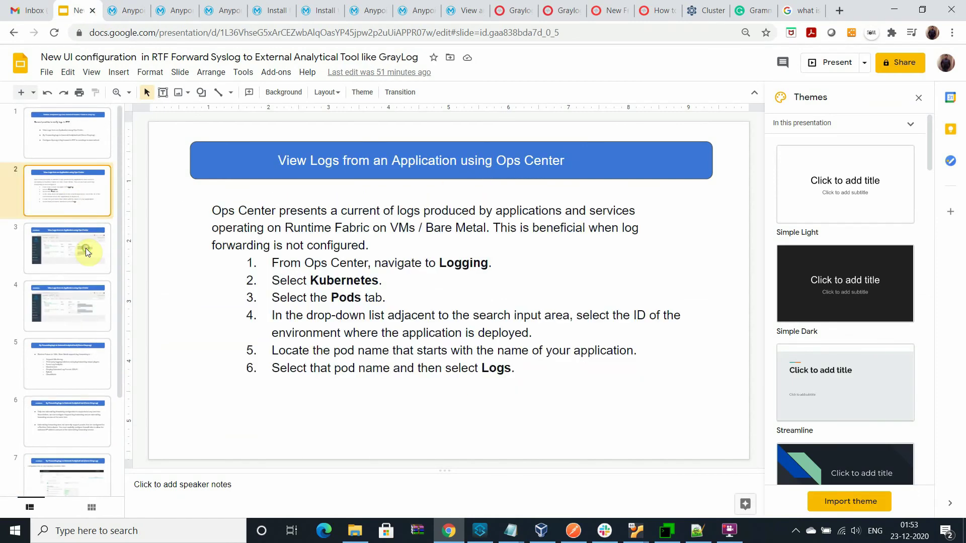
pyautogui.click(71, 142)
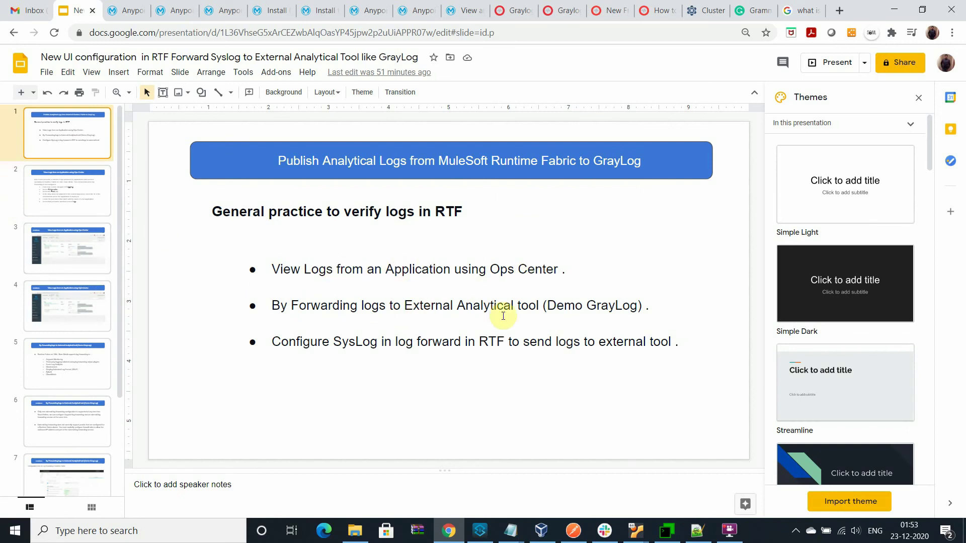
# - Return to Runtime Manager's log forwarding page and look through the available external services and the Graylog fields
pyautogui.hotkey('ctrl', 'Tab')
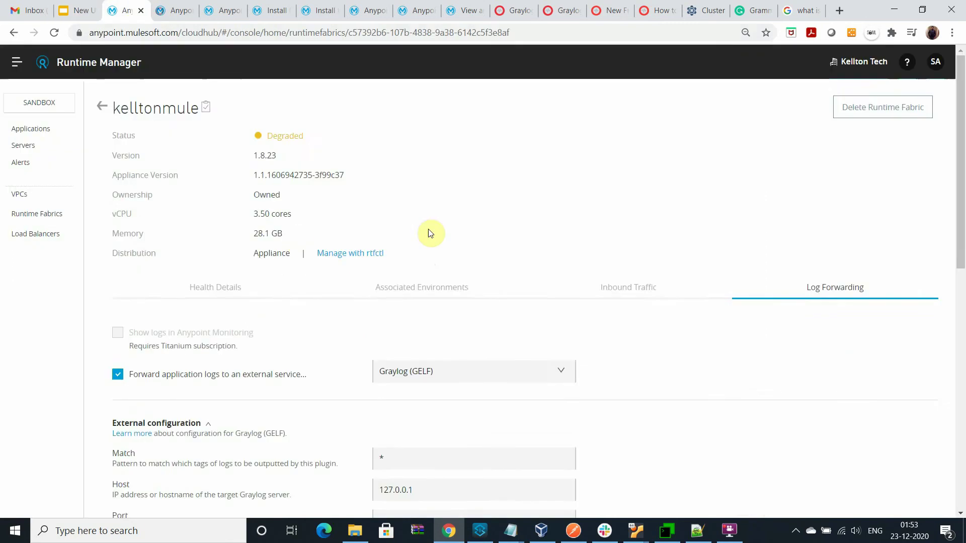
pyautogui.scroll(-1, 484, 363)
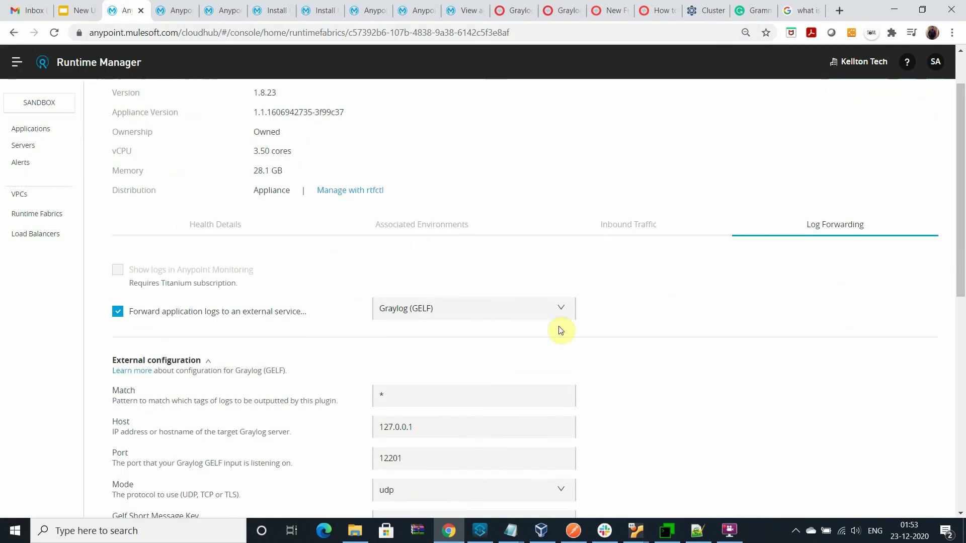
pyautogui.click(472, 309)
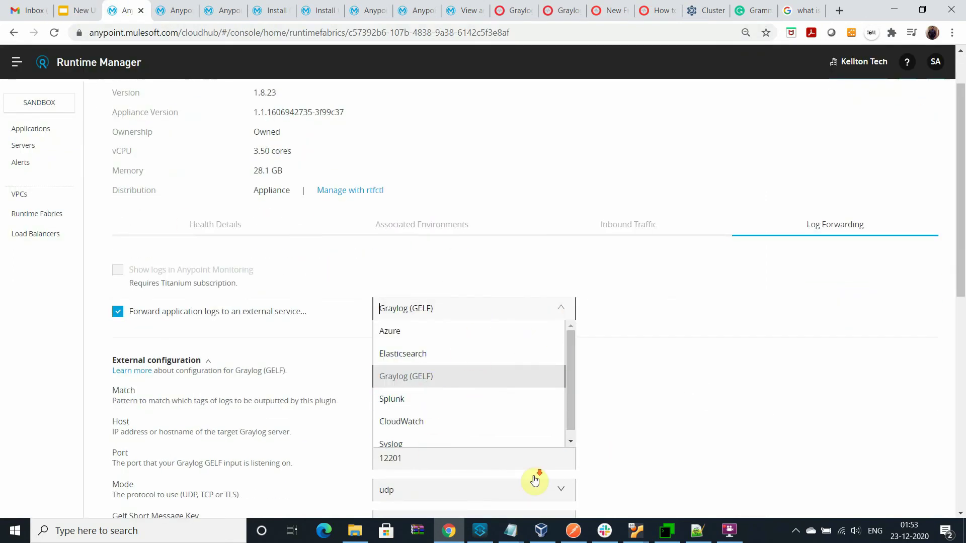
pyautogui.scroll(-6, 424, 364)
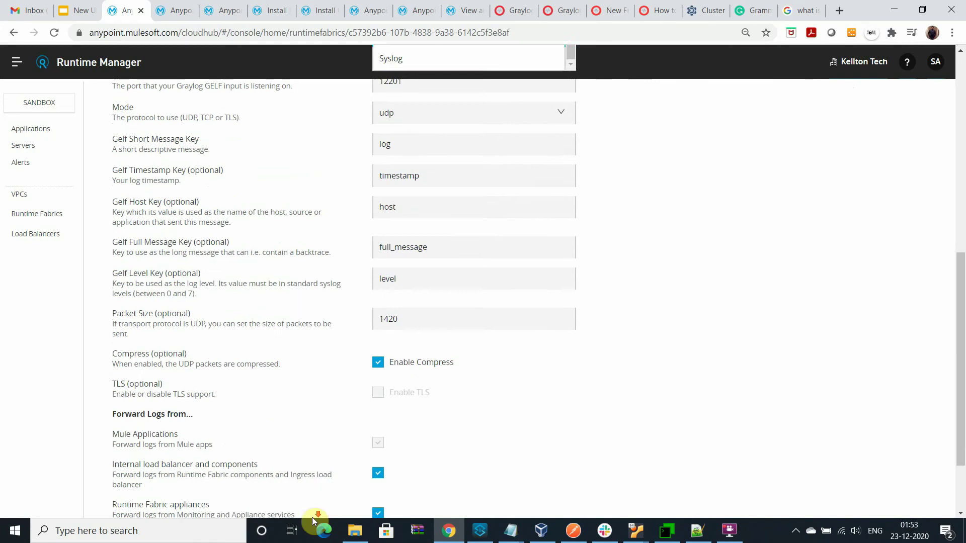
pyautogui.scroll(-2, 108, 351)
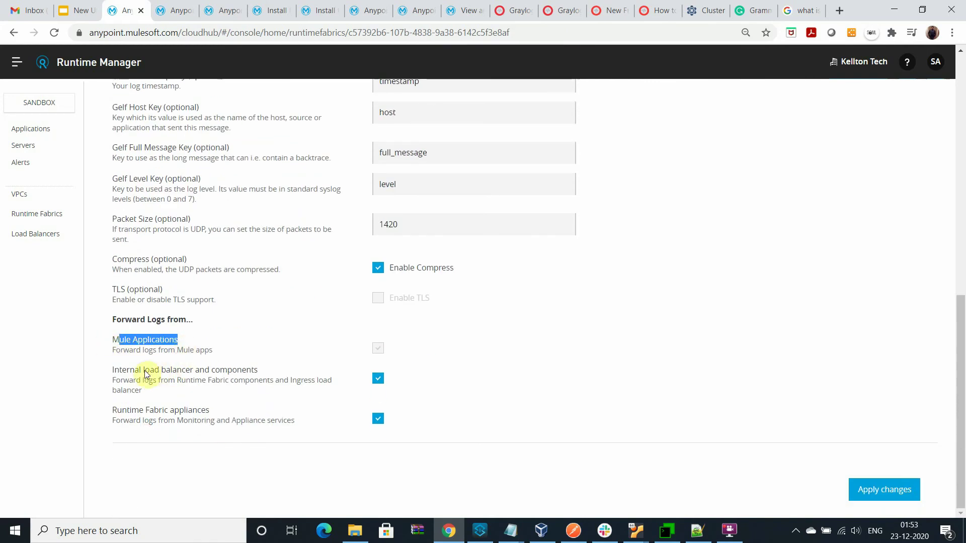
# - Examine the internal load balancer and Runtime Fabric appliances log sources and the compression option of the Graylog configuration
pyautogui.click(161, 462)
pyautogui.moveTo(129, 370); pyautogui.dragTo(226, 372)
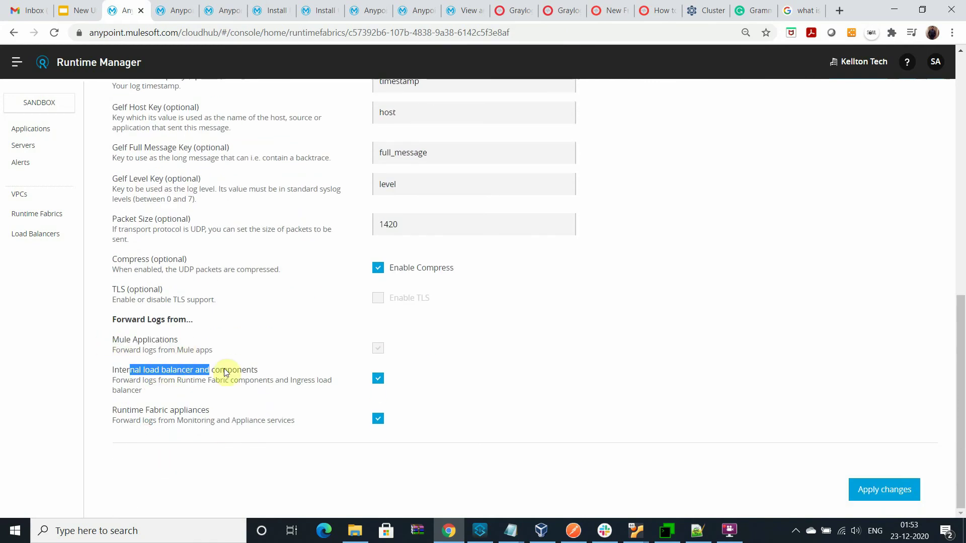
pyautogui.click(322, 461)
pyautogui.moveTo(127, 410); pyautogui.dragTo(215, 420)
pyautogui.click(272, 477)
pyautogui.moveTo(294, 421); pyautogui.dragTo(113, 411)
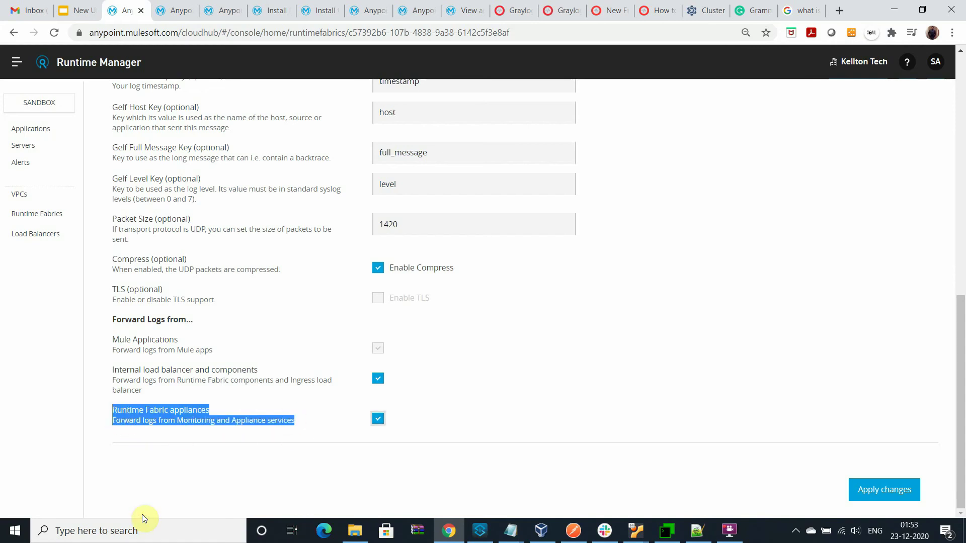
pyautogui.click(154, 418)
pyautogui.doubleClick(159, 409)
pyautogui.click(222, 501)
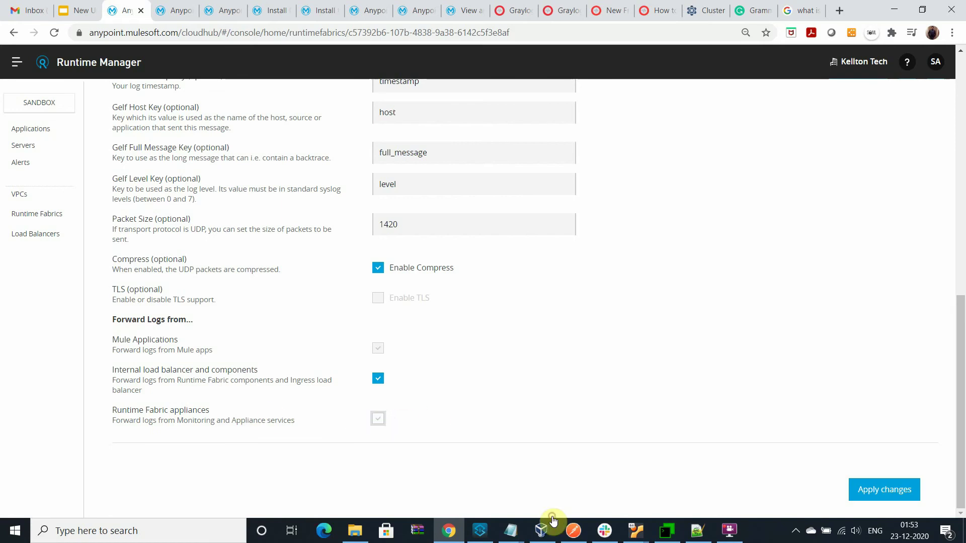
pyautogui.scroll(3, 551, 515)
pyautogui.click(436, 399)
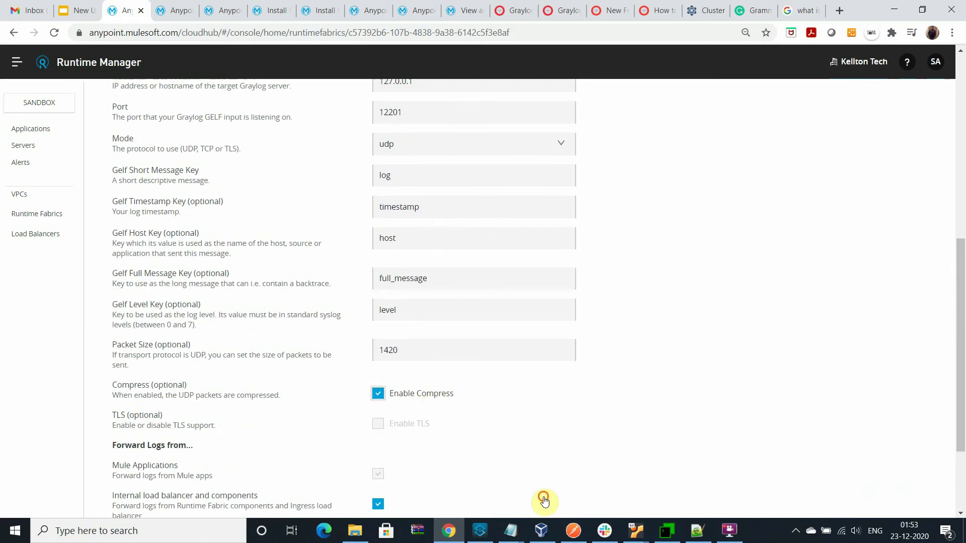
pyautogui.click(447, 402)
pyautogui.scroll(10, 487, 401)
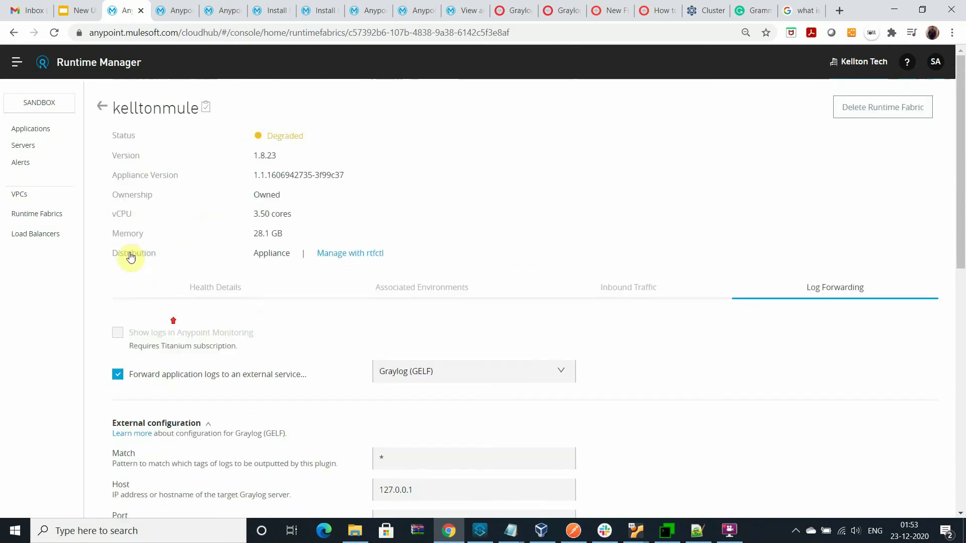
# - Go back to the presentation, highlight the SysLog bullet on the first slide and show slide 7 on Runtime Fabric log forwarding
pyautogui.click(78, 10)
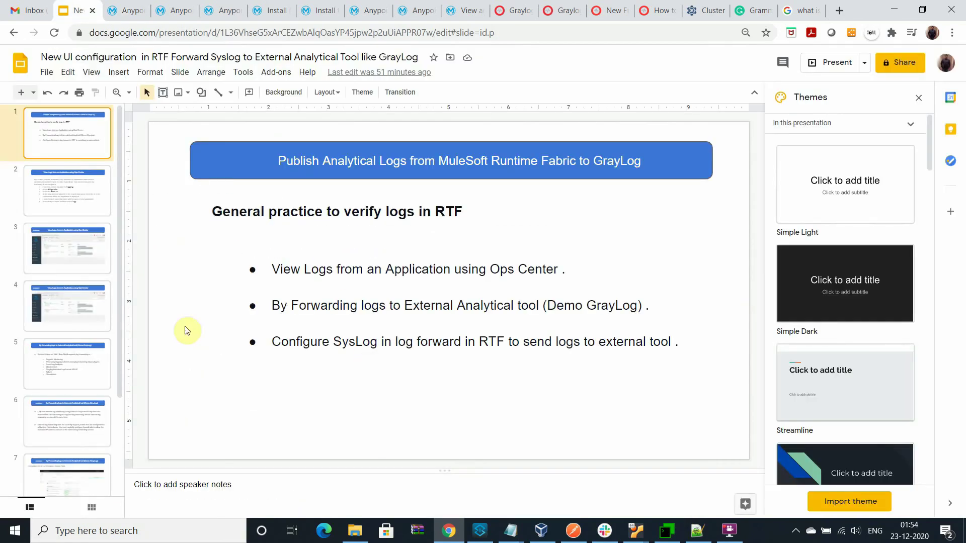
pyautogui.moveTo(273, 342); pyautogui.dragTo(662, 345)
pyautogui.scroll(-3, 61, 351)
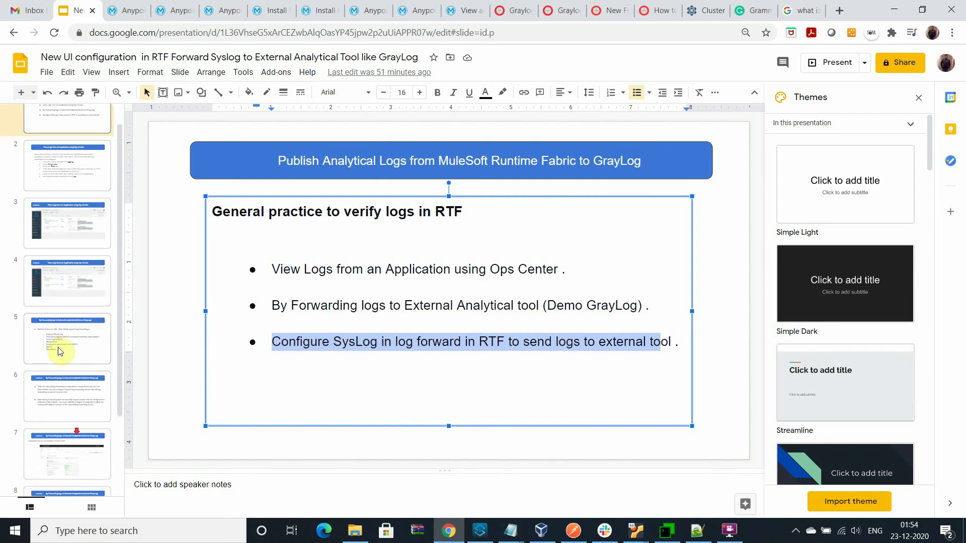
pyautogui.click(82, 459)
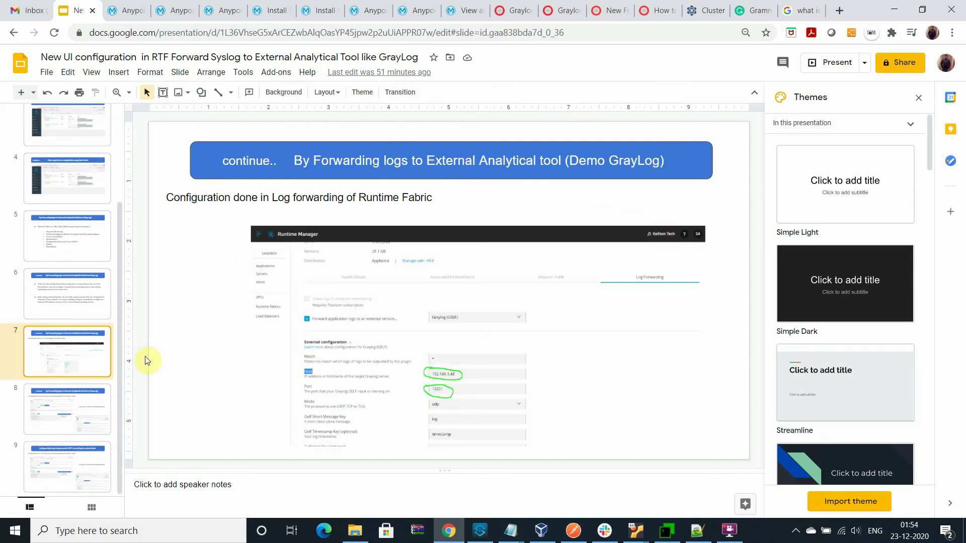
# - Return to Runtime Manager and choose Syslog as the external service for forwarding application logs
pyautogui.click(130, 11)
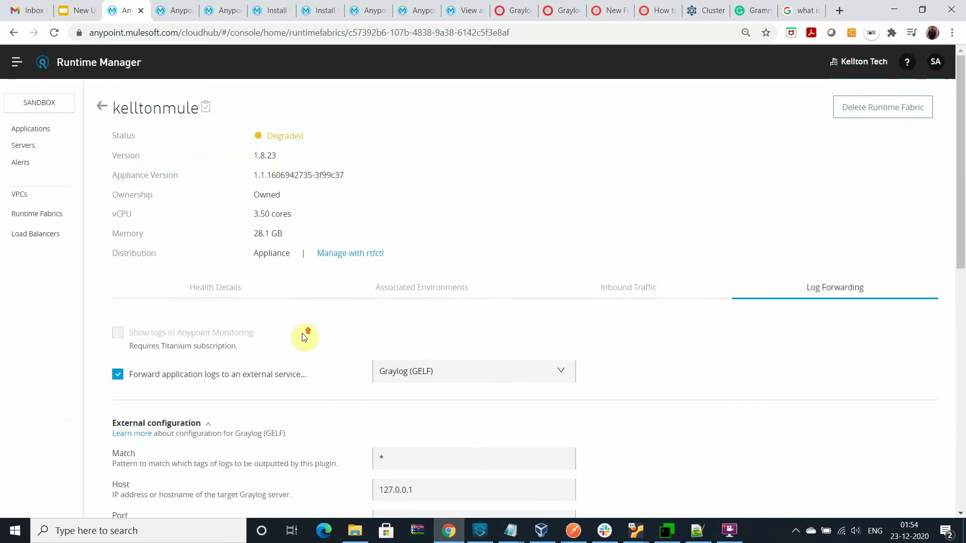
pyautogui.scroll(-4, 352, 335)
pyautogui.click(548, 190)
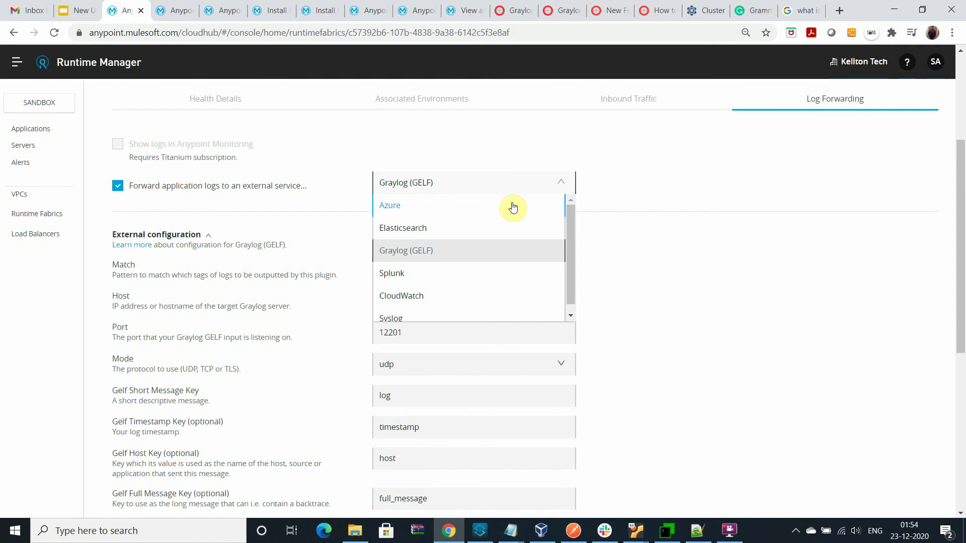
pyautogui.scroll(-1, 513, 207)
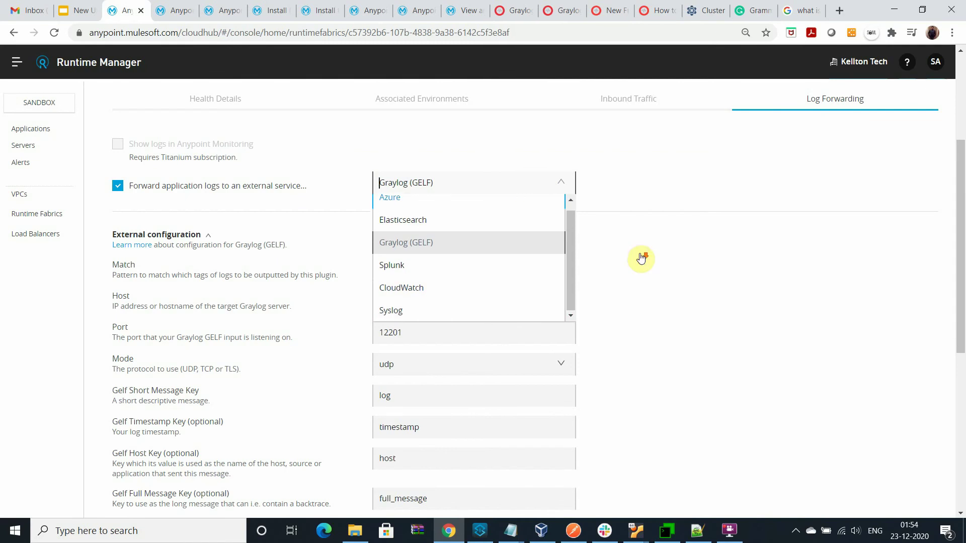
pyautogui.click(408, 308)
# - Set the Syslog host to 192.168.1.48 and apply the log-forwarding changes to the Runtime Fabric
pyautogui.moveTo(437, 269); pyautogui.dragTo(349, 272)
pyautogui.write('192')
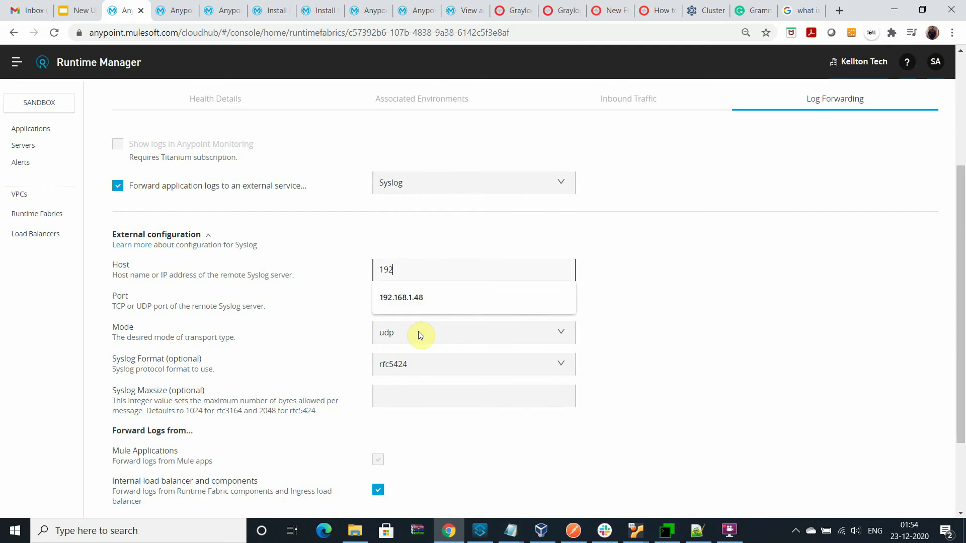
pyautogui.press('Down')
pyautogui.press('Return')
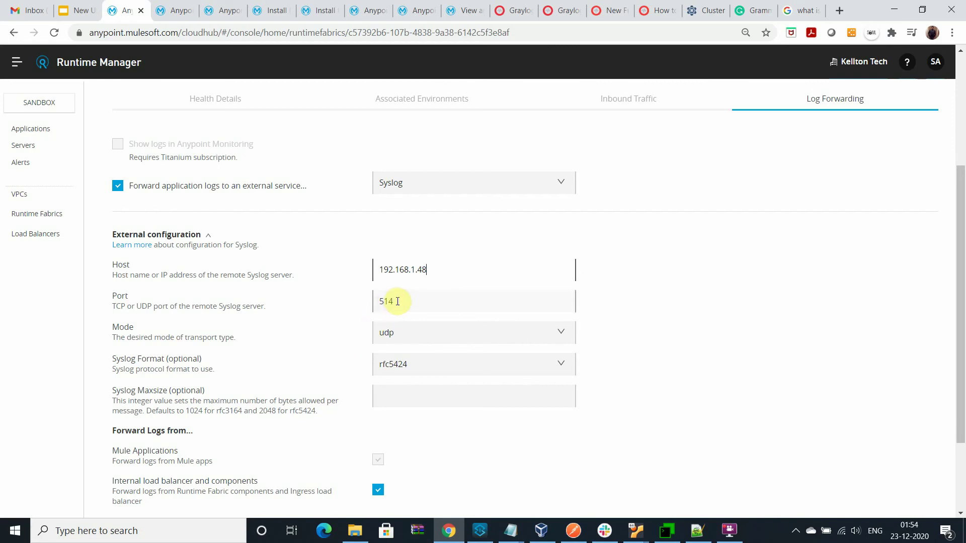
pyautogui.scroll(-1, 629, 322)
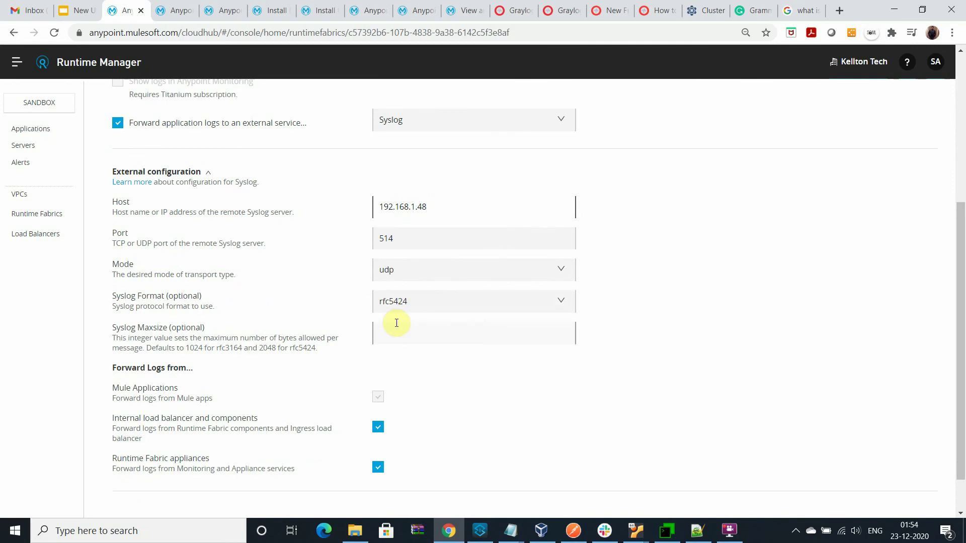
pyautogui.scroll(-1, 593, 377)
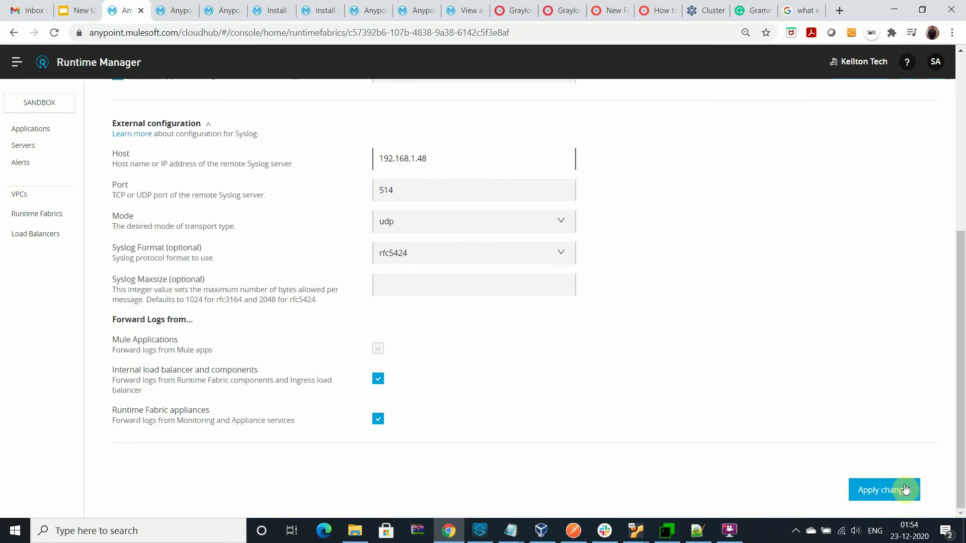
pyautogui.click(888, 489)
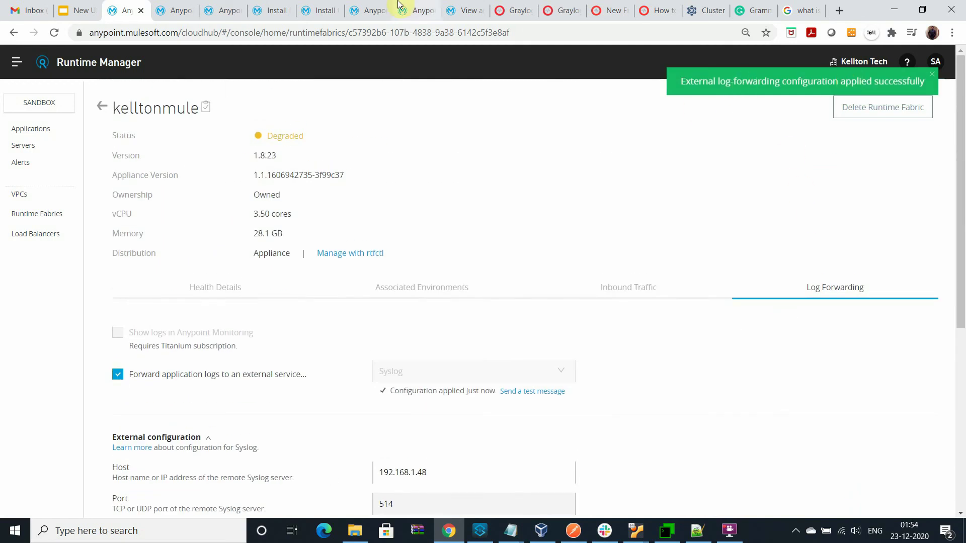
# - Switch to Graylog, open a fresh message search and start automatic updating of the results every 1 second
pyautogui.click(516, 10)
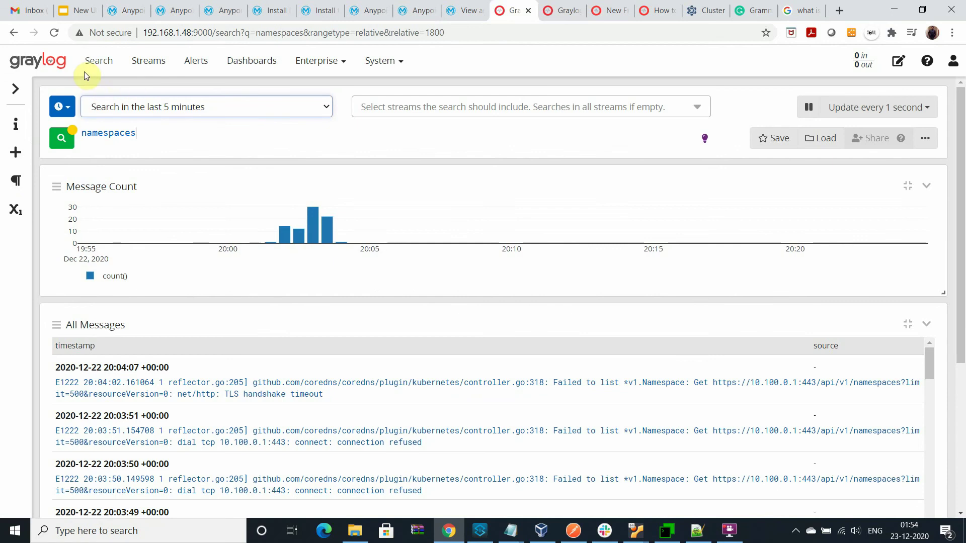
pyautogui.click(53, 63)
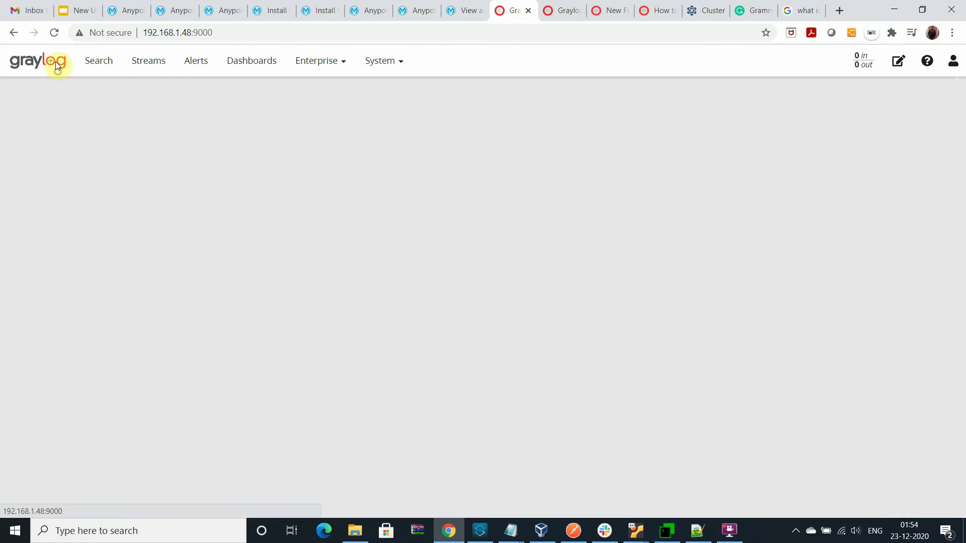
pyautogui.click(107, 68)
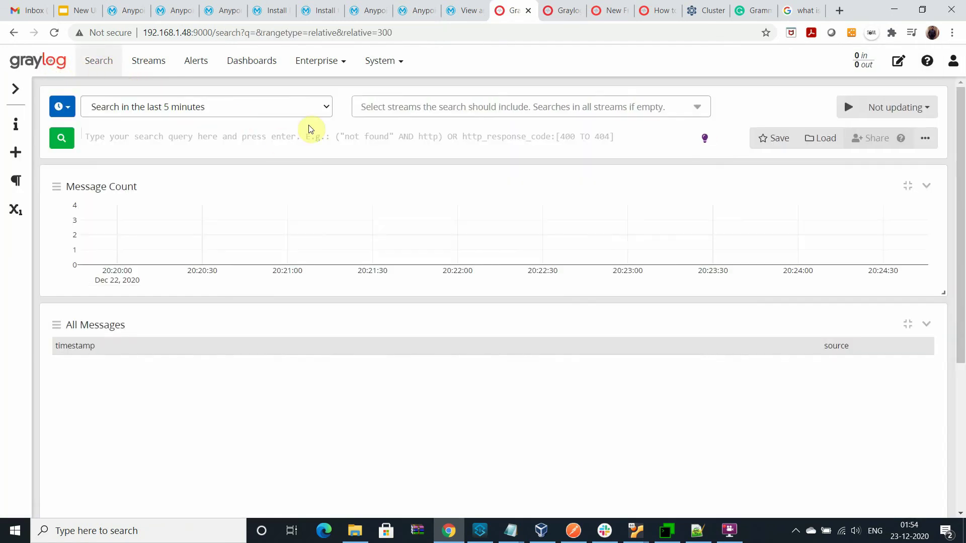
pyautogui.click(838, 111)
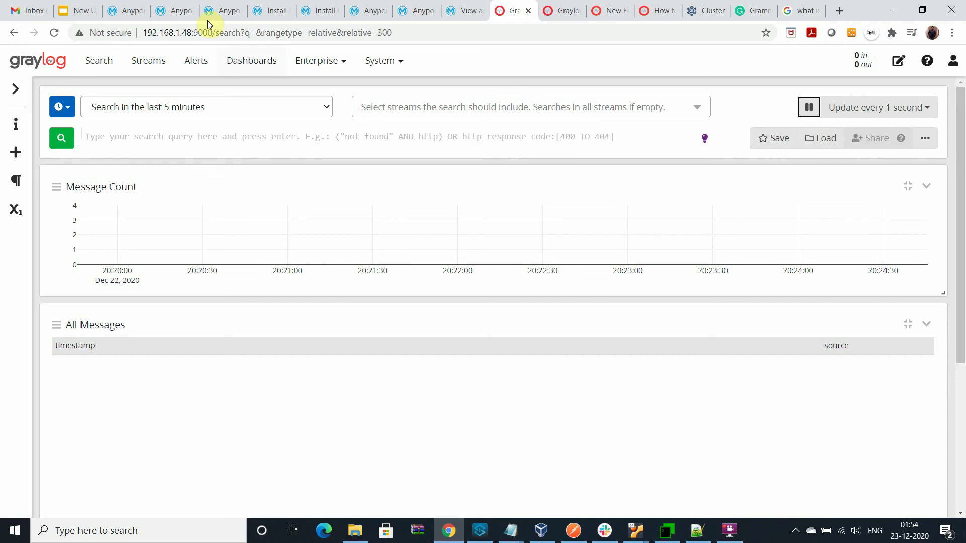
# - Open the Graylog inputs list and highlight the RTFSysLog Syslog UDP input's name and port
pyautogui.click(559, 11)
pyautogui.scroll(5, 759, 347)
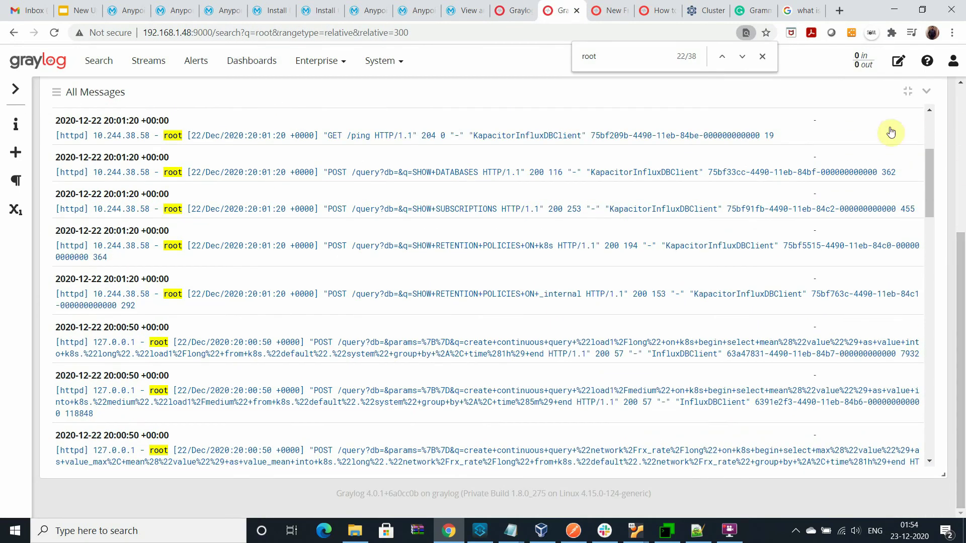
pyautogui.click(383, 61)
pyautogui.click(389, 150)
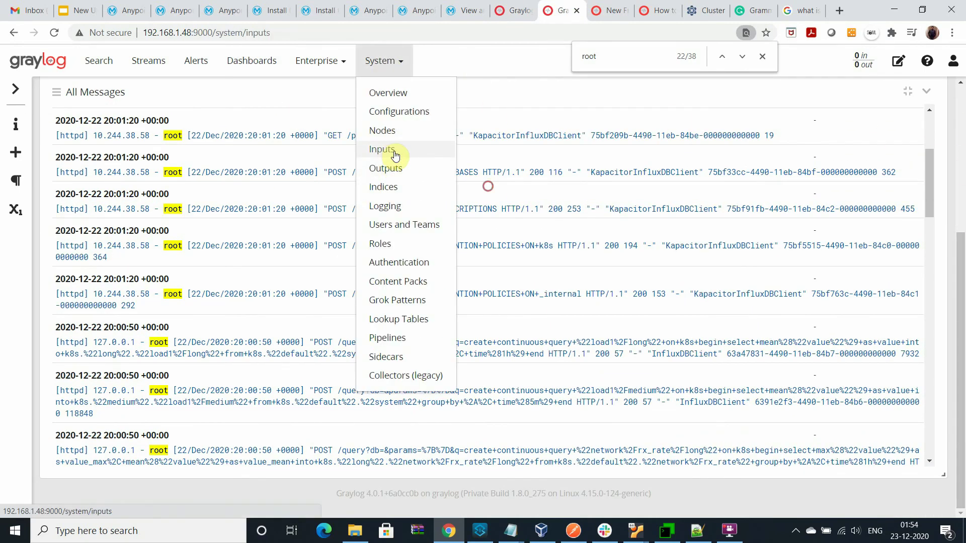
pyautogui.scroll(-4, 391, 267)
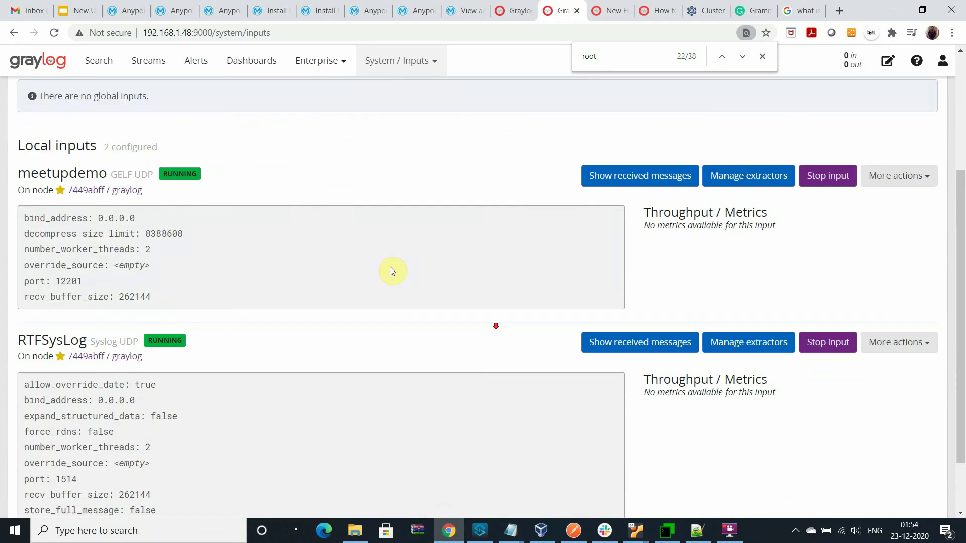
pyautogui.doubleClick(30, 338)
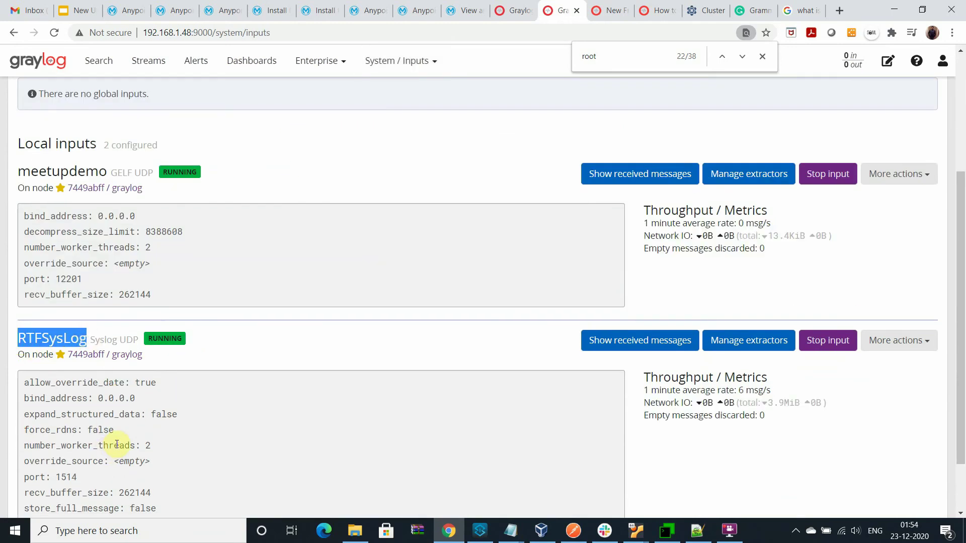
pyautogui.scroll(-2, 276, 400)
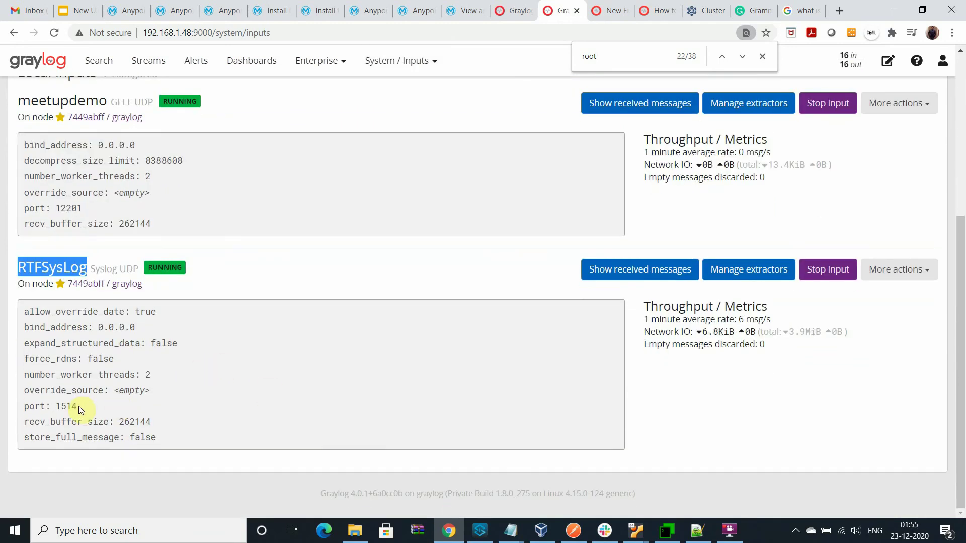
pyautogui.moveTo(79, 406); pyautogui.dragTo(67, 405)
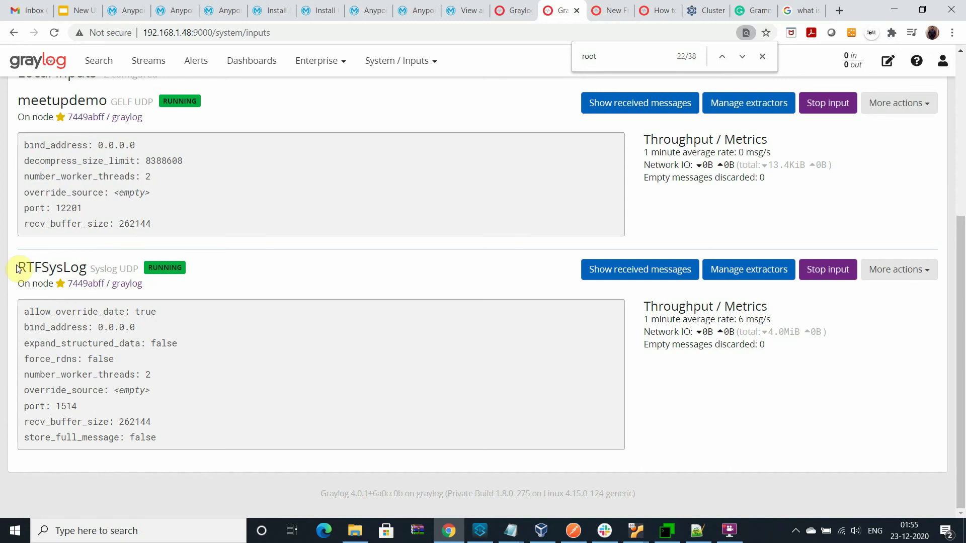
pyautogui.moveTo(17, 269); pyautogui.dragTo(86, 268)
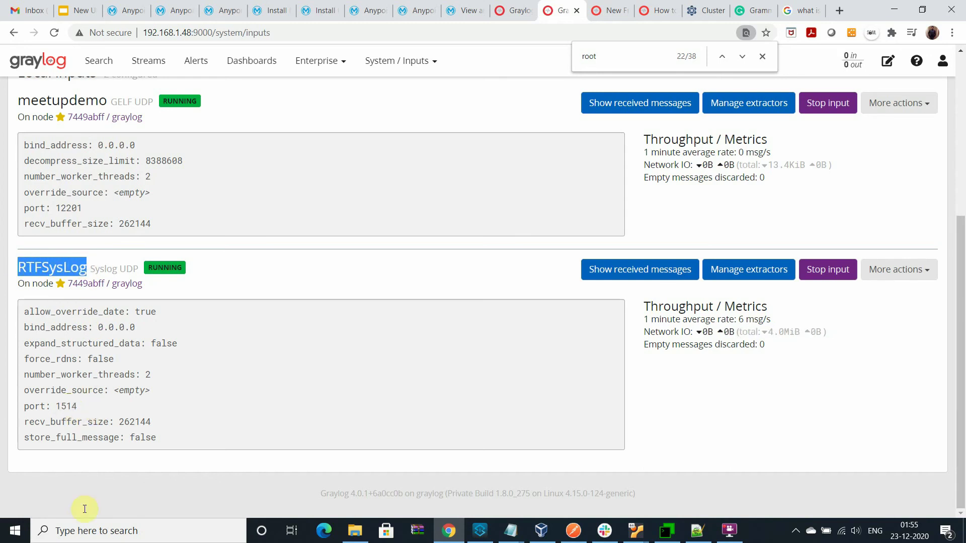
pyautogui.doubleClick(67, 406)
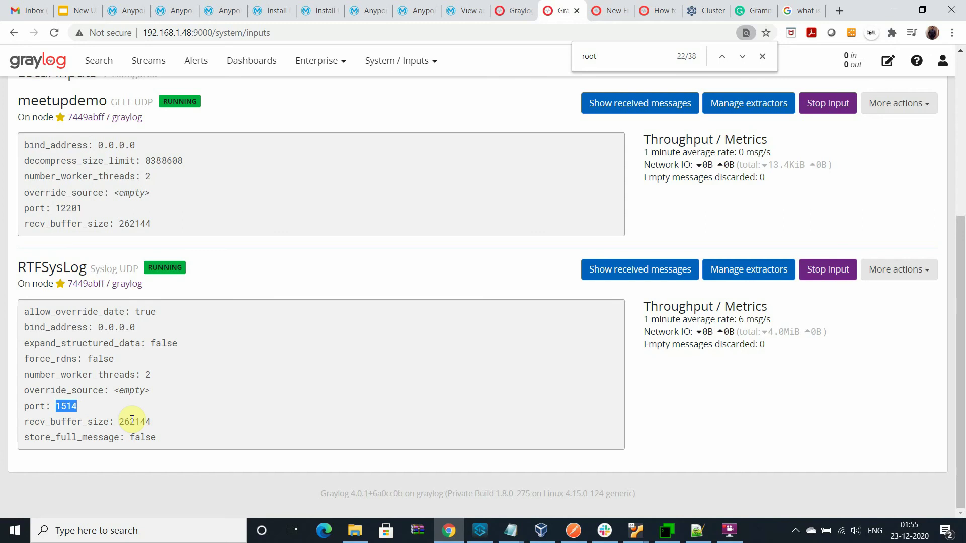
# - Switch to MTPuTTY and, in the first graylog session, highlight the iptables redirect rules and the UDP rule's source and target ports
pyautogui.click(666, 531)
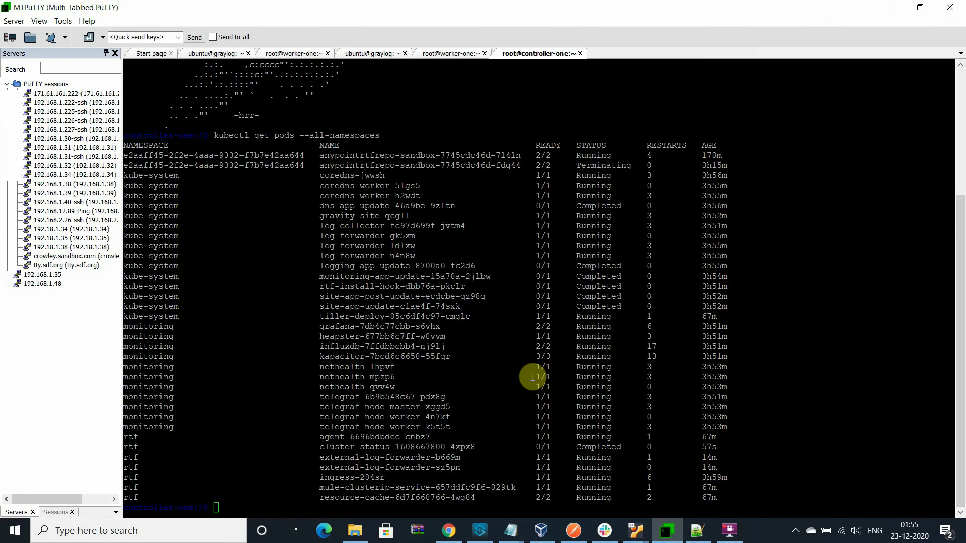
pyautogui.click(224, 54)
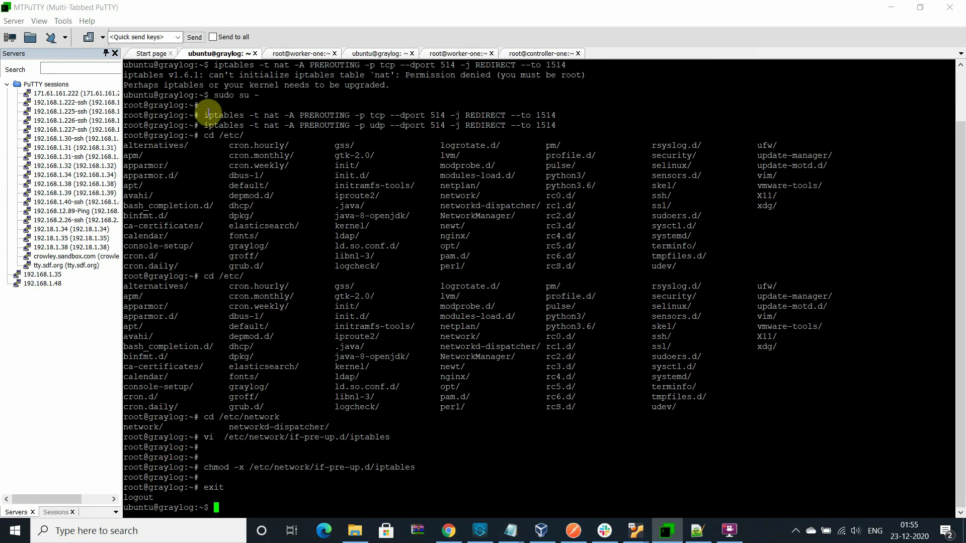
pyautogui.moveTo(214, 115); pyautogui.dragTo(555, 126)
pyautogui.click(509, 136)
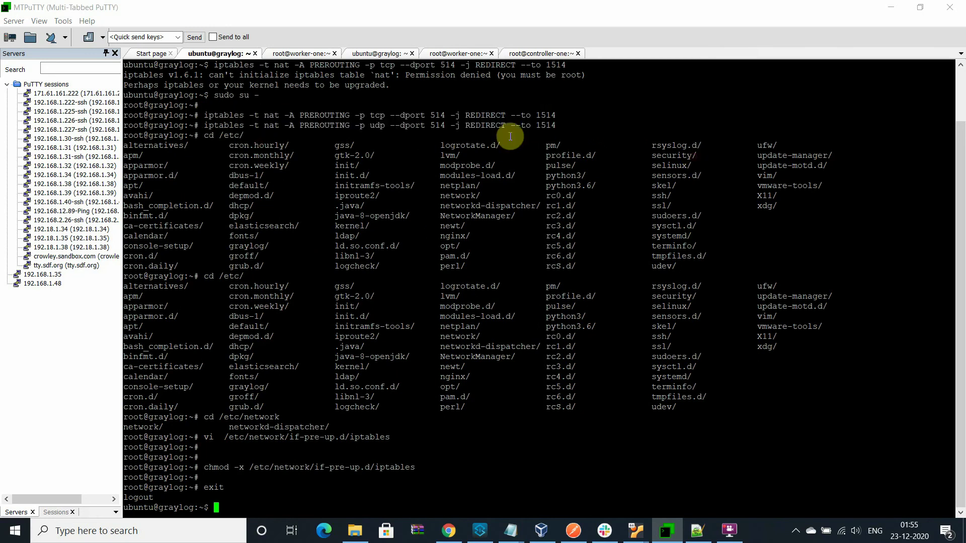
pyautogui.doubleClick(437, 124)
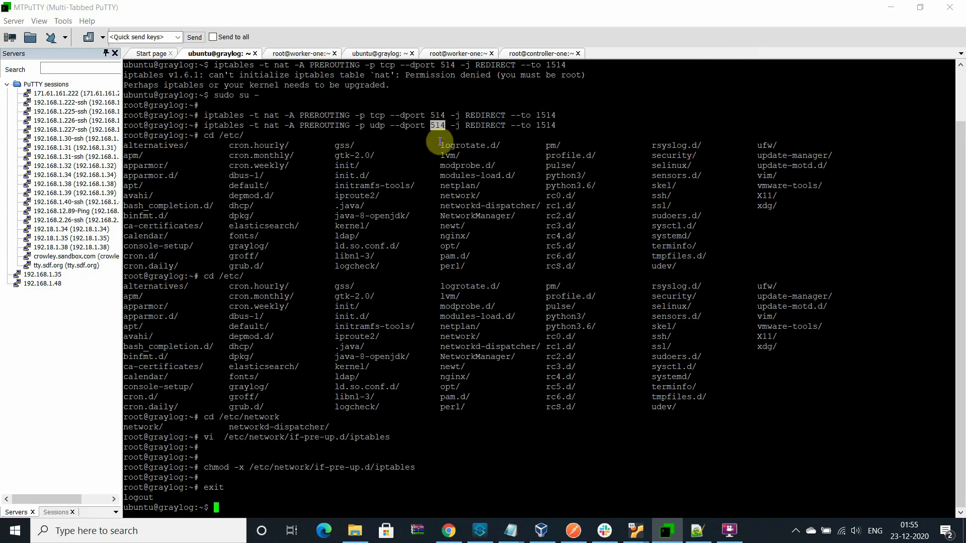
pyautogui.doubleClick(544, 125)
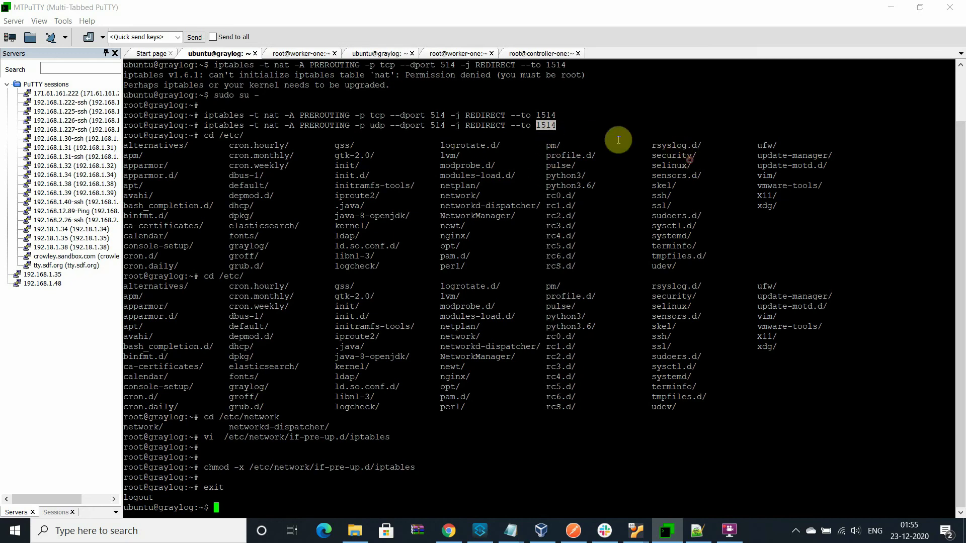
pyautogui.click(891, 7)
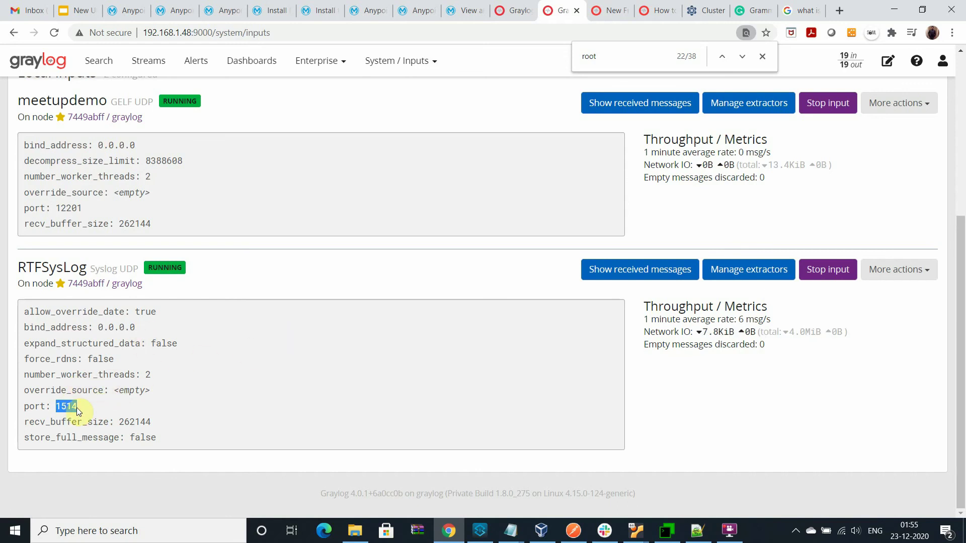
# - Reopen the graylog session in MTPuTTY, highlight the TCP redirect rule's source and target ports, and return to Chrome
pyautogui.scroll(1, 420, 441)
pyautogui.scroll(-1, 419, 440)
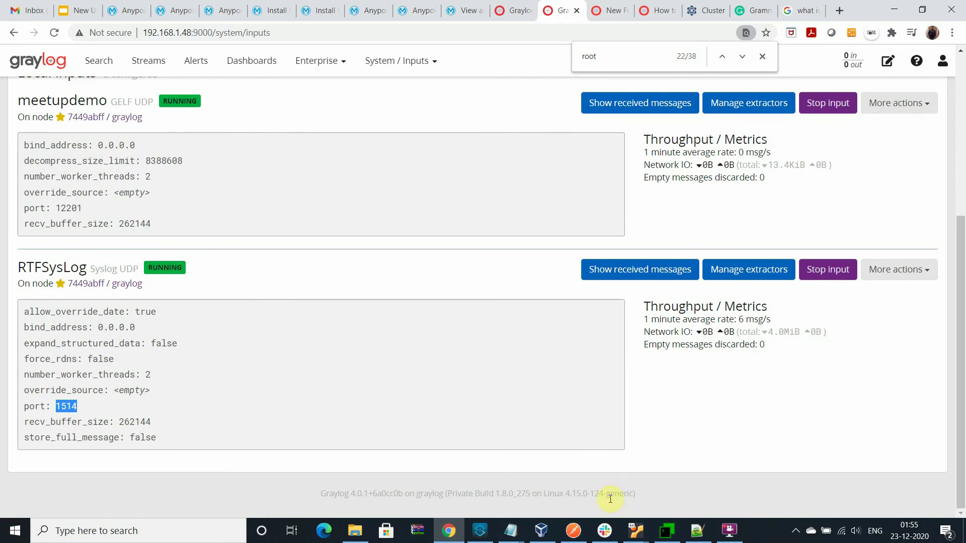
pyautogui.click(629, 534)
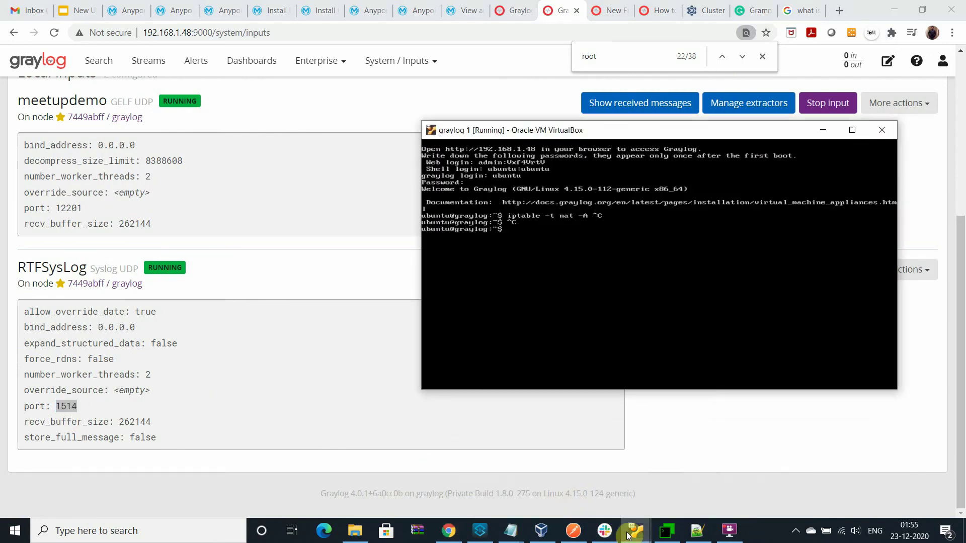
pyautogui.click(667, 530)
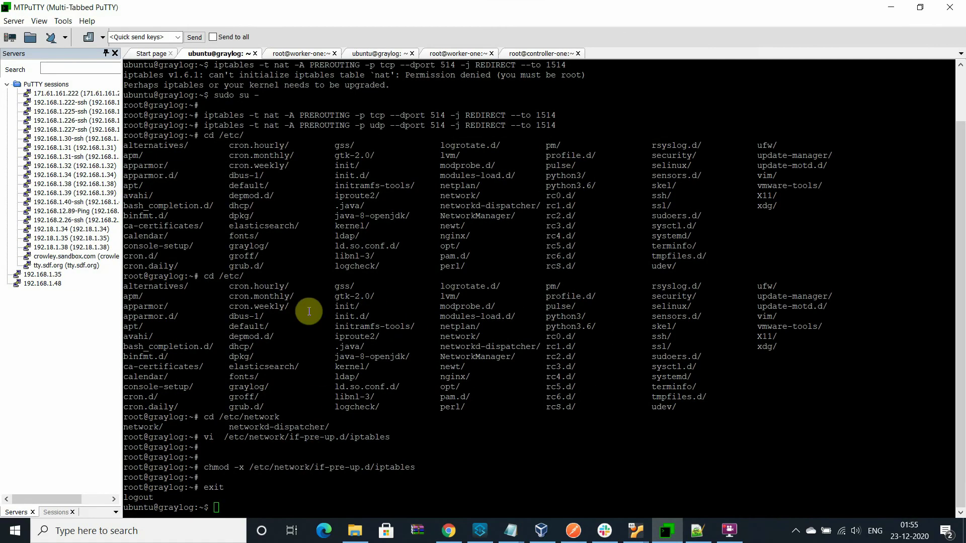
pyautogui.doubleClick(437, 115)
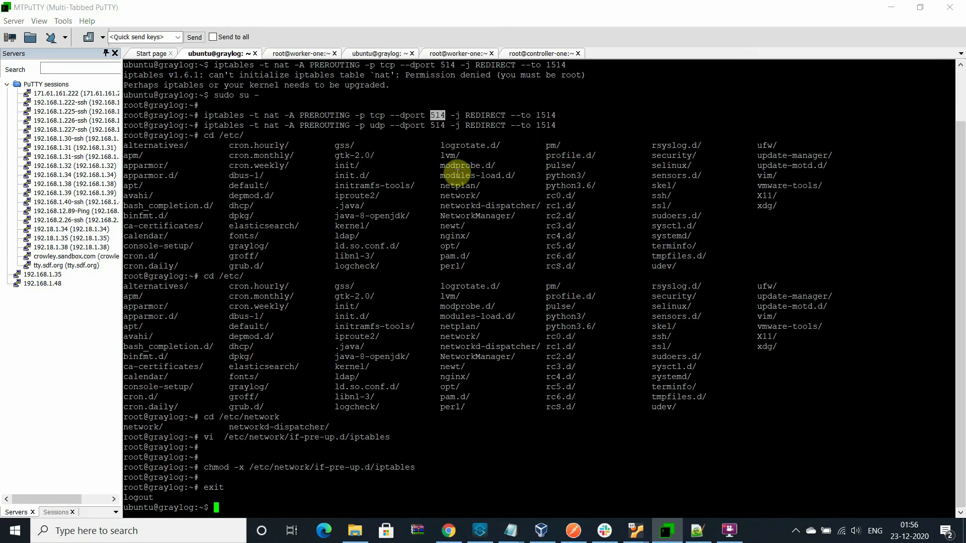
pyautogui.doubleClick(546, 115)
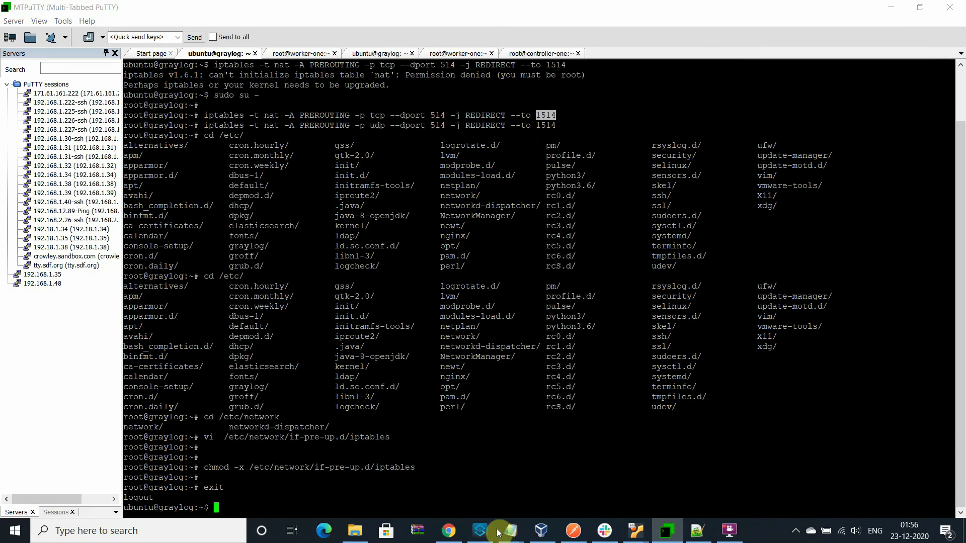
pyautogui.click(448, 531)
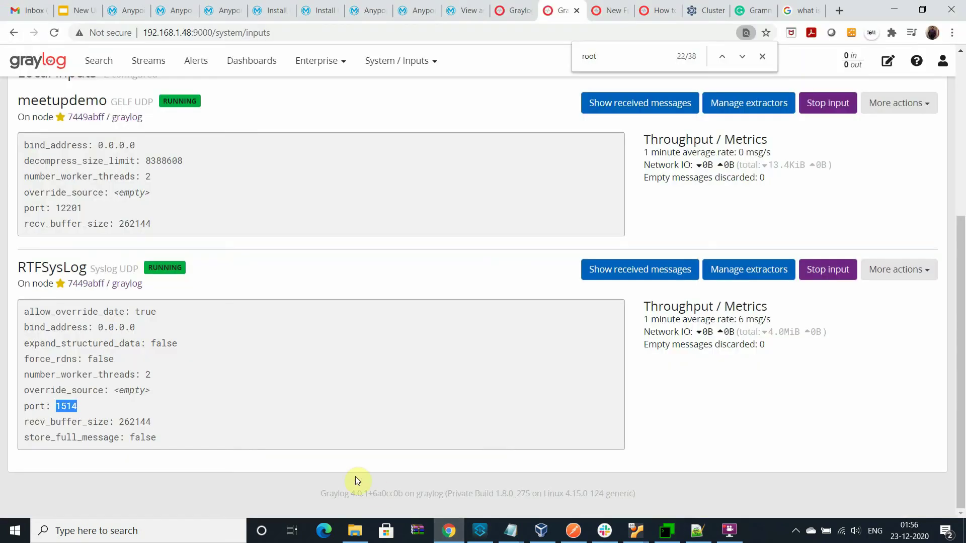
# - Review the Runtime Fabric's Syslog log-forwarding settings in Runtime Manager and check the incoming messages in the Graylog search
pyautogui.click(126, 10)
pyautogui.scroll(-4, 501, 443)
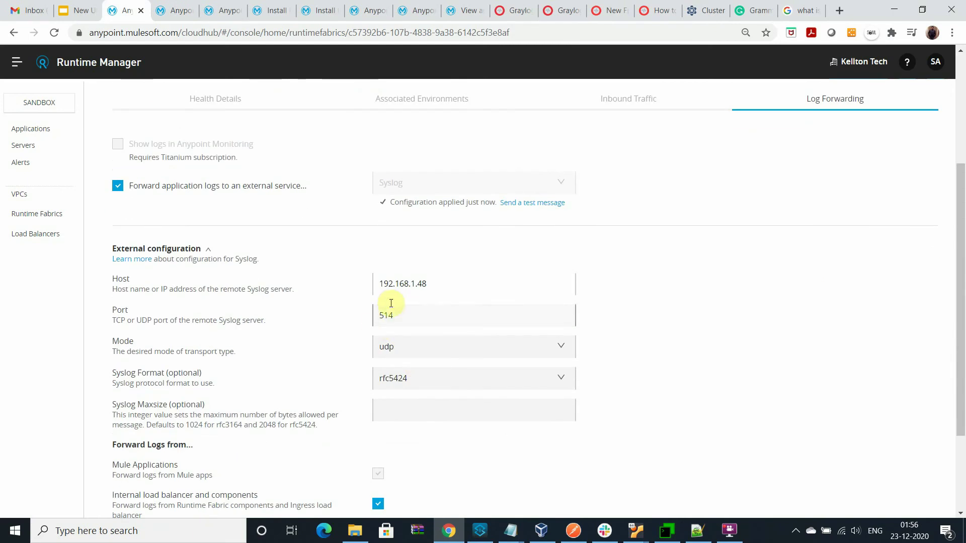
pyautogui.scroll(4, 474, 410)
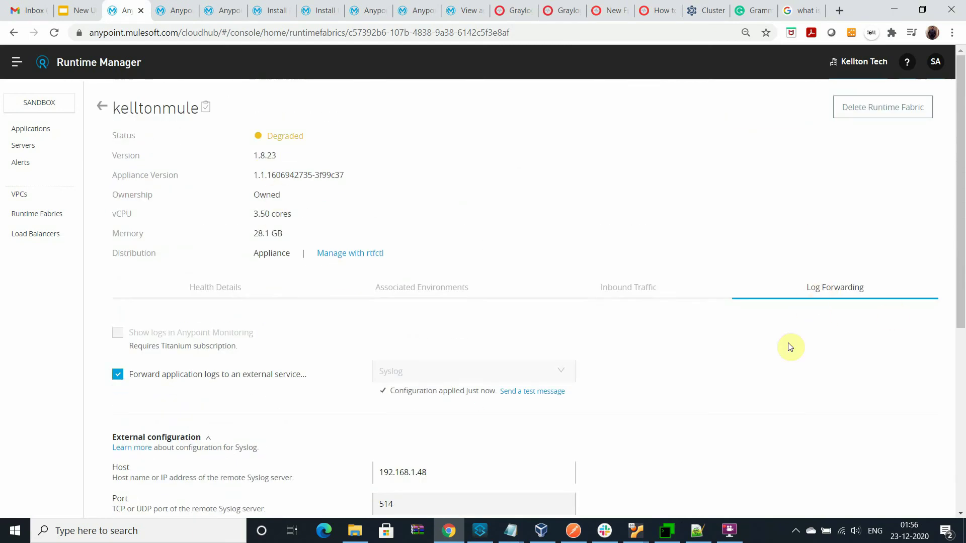
pyautogui.scroll(-4, 604, 352)
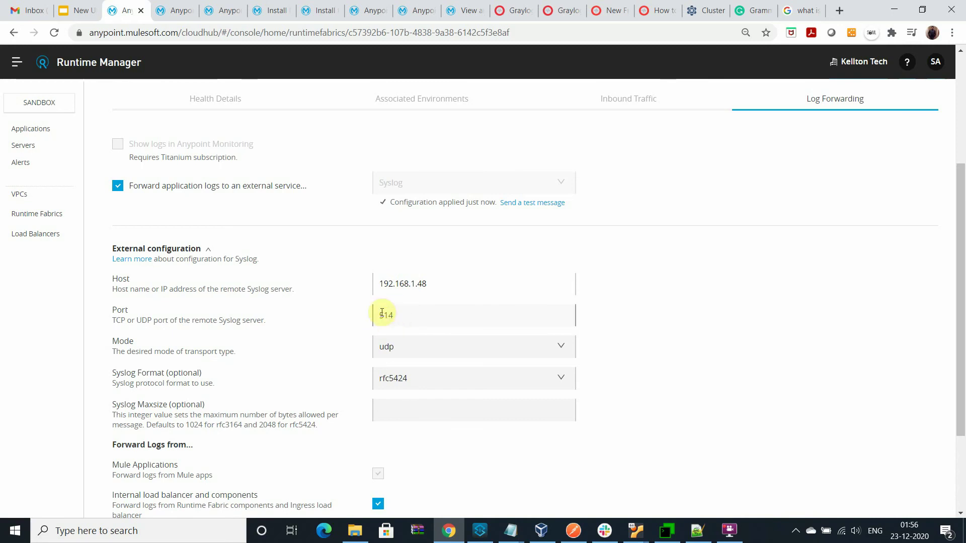
pyautogui.click(511, 10)
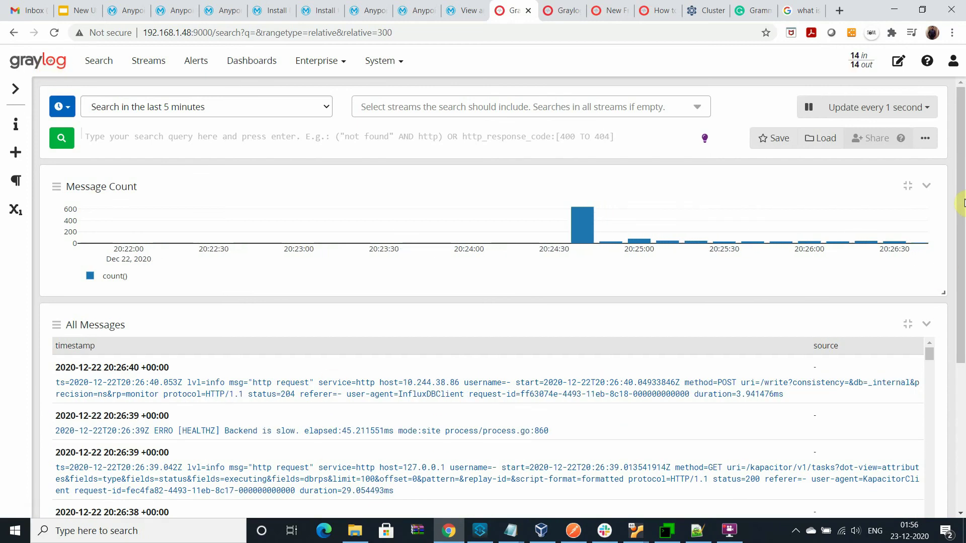
# - Switch to the presentation, present slides 7 to 9 on log forwarding to Graylog and Syslog, and exit the slideshow
pyautogui.click(77, 10)
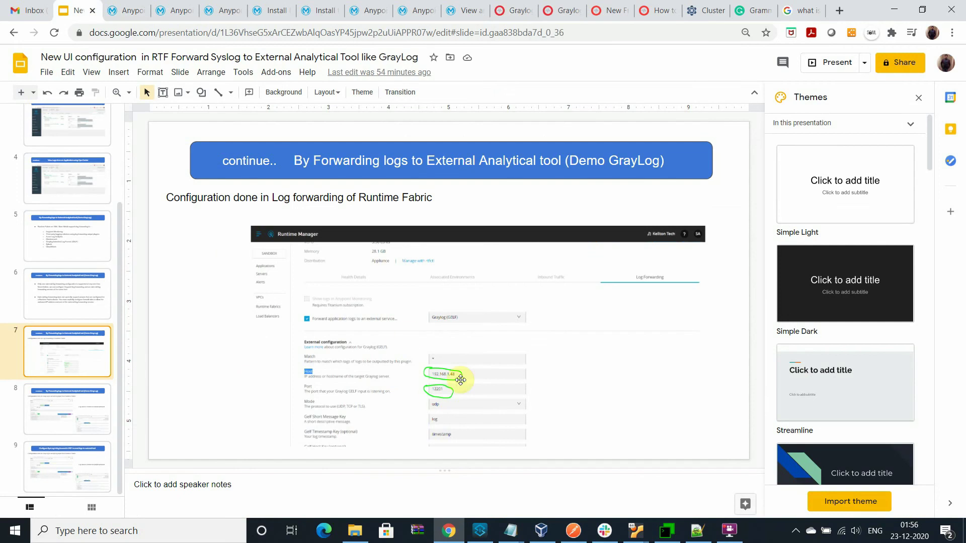
pyautogui.click(831, 62)
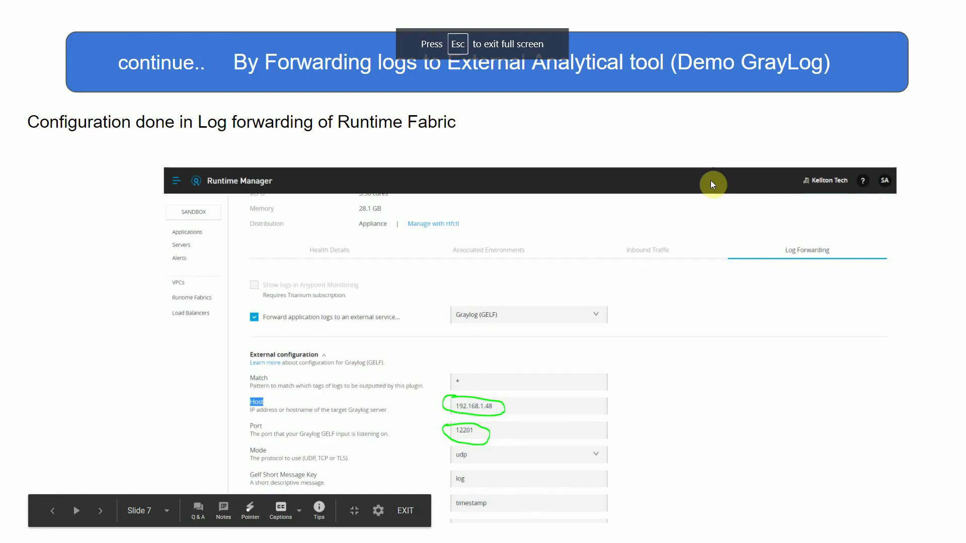
pyautogui.click(607, 310)
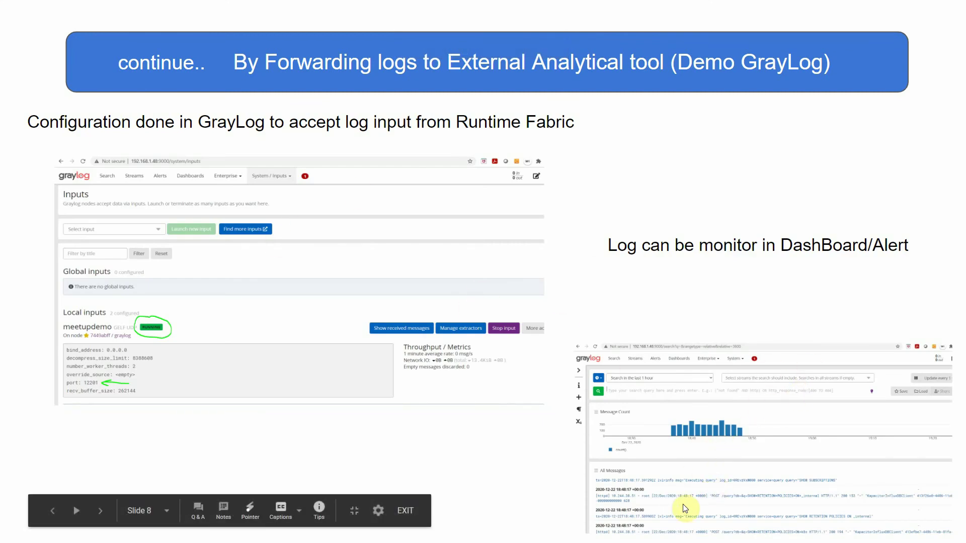
pyautogui.click(696, 512)
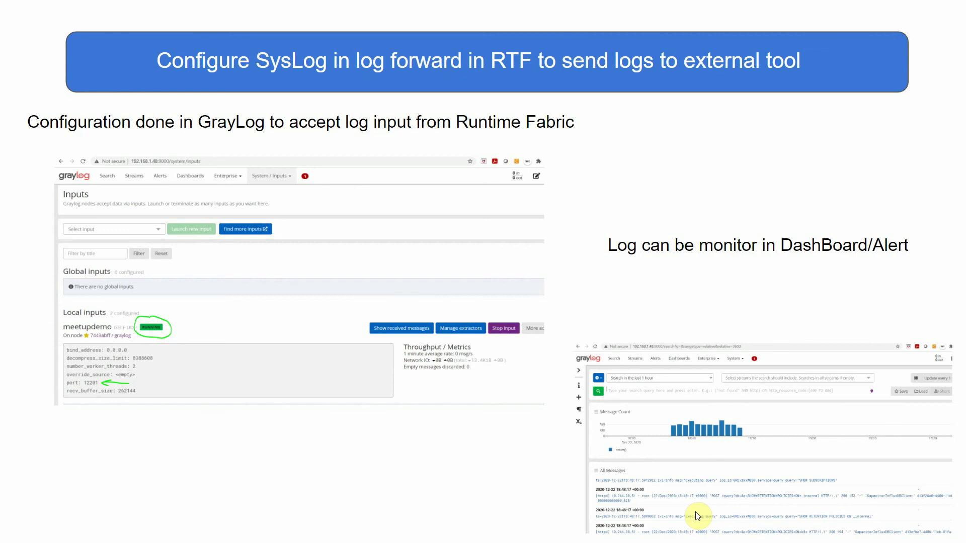
pyautogui.press('Escape')
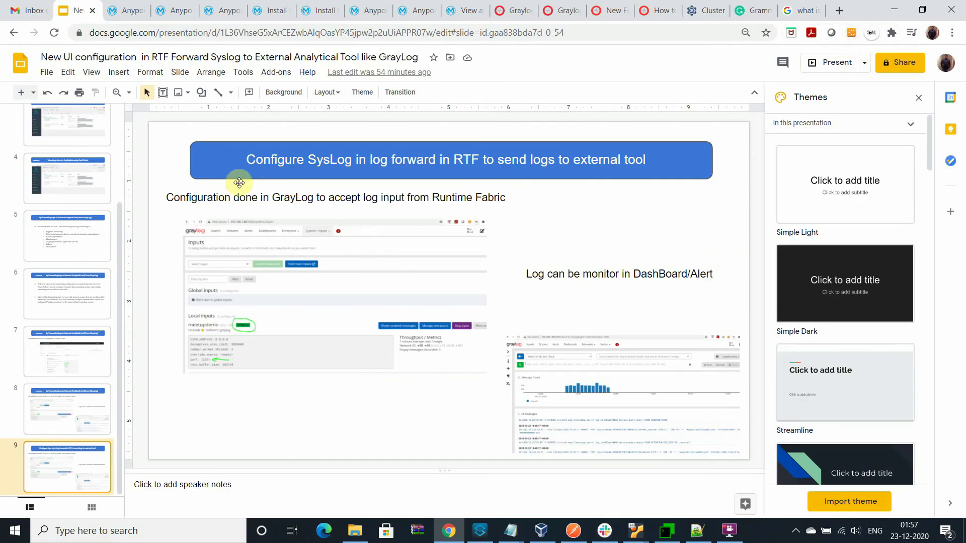
# - Go to the first slide and highlight the bullet about viewing application logs using Ops Center
pyautogui.scroll(3, 115, 284)
pyautogui.click(80, 137)
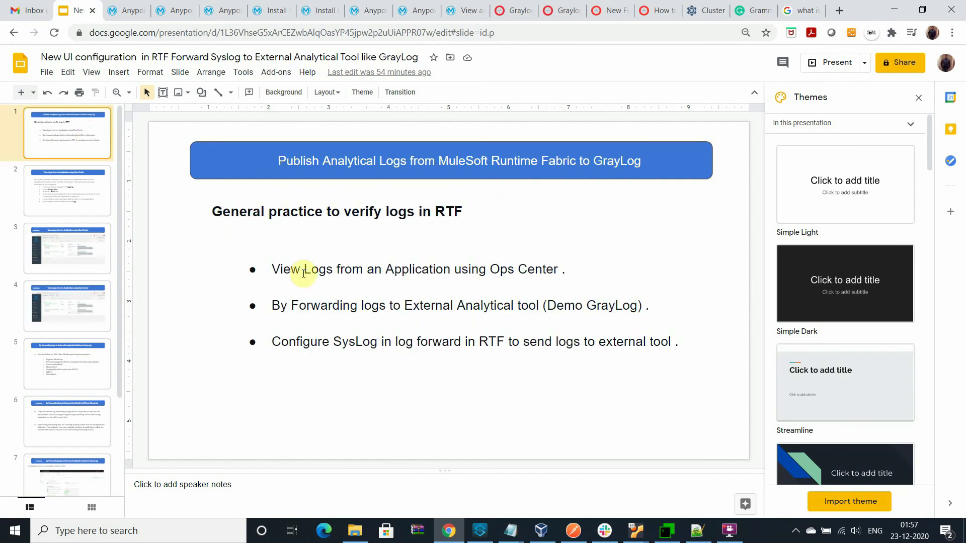
pyautogui.moveTo(272, 270); pyautogui.dragTo(533, 245)
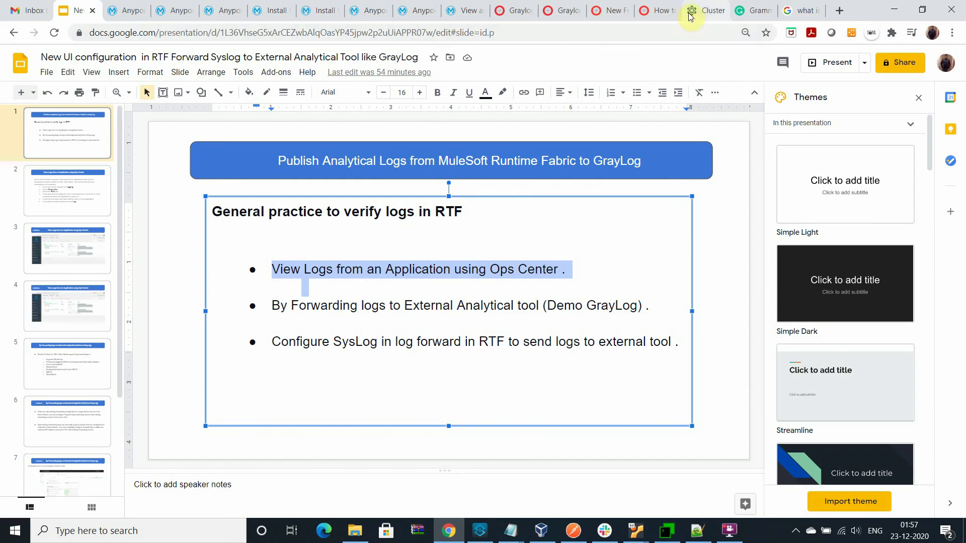
# - Switch to the Runtime Fabric Ops Center and list the Kubernetes pods in the kube-public namespace
pyautogui.click(703, 11)
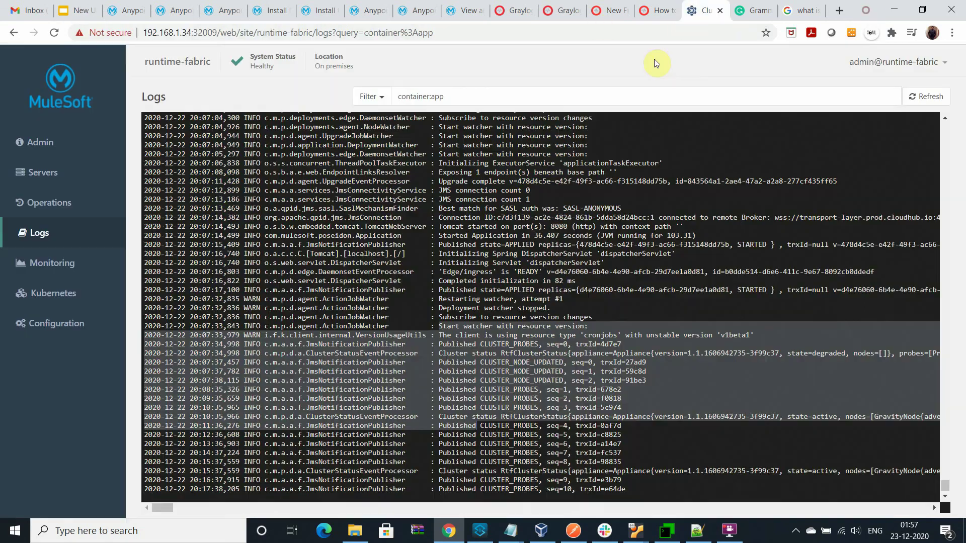
pyautogui.click(48, 294)
pyautogui.click(218, 101)
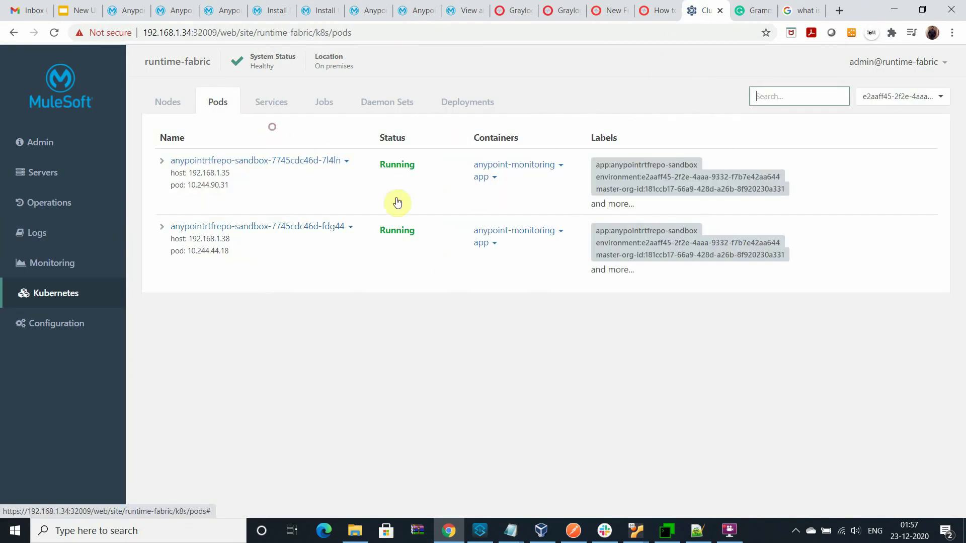
pyautogui.click(900, 96)
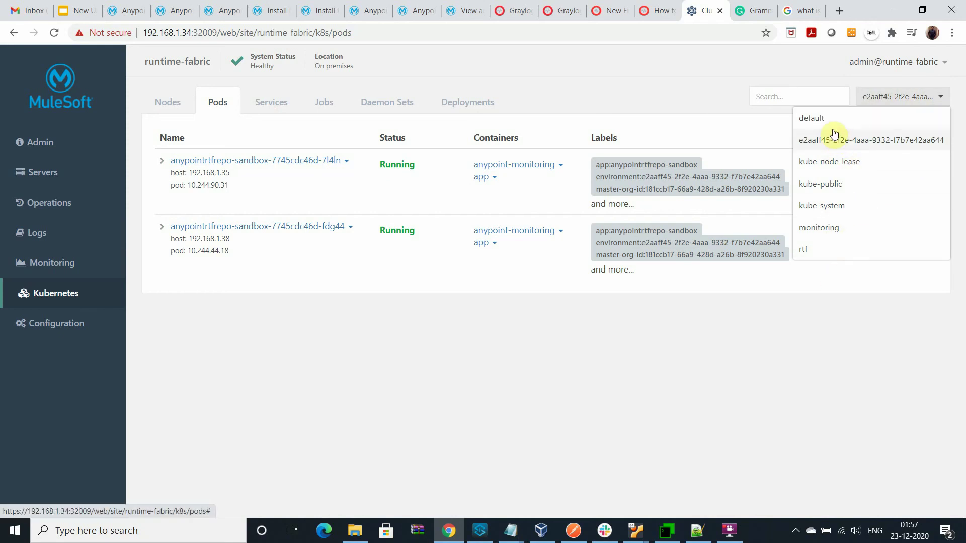
pyautogui.click(830, 183)
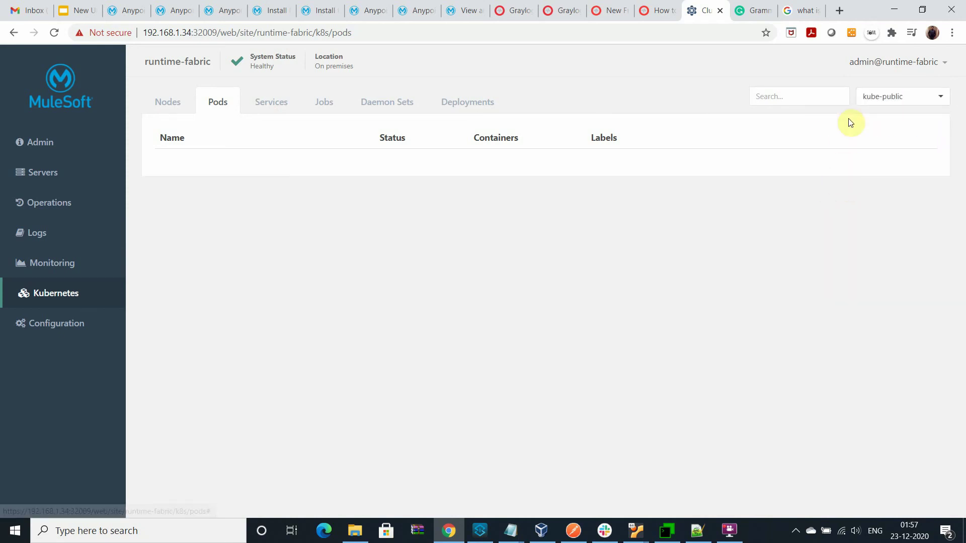
# - List the pods in the kube-system namespace and open the container options of the log-forwarder-gk5xm pod
pyautogui.click(885, 96)
pyautogui.click(839, 185)
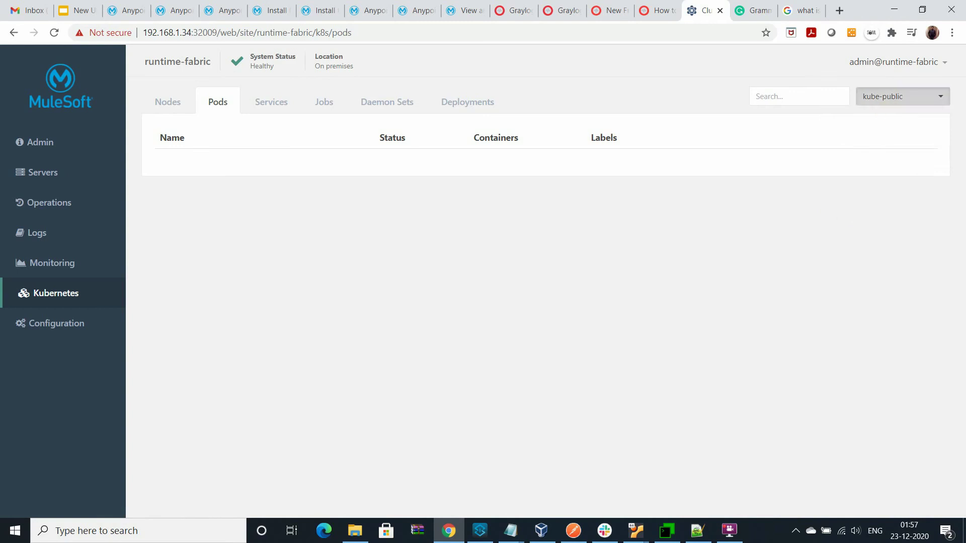
pyautogui.click(931, 96)
pyautogui.click(827, 207)
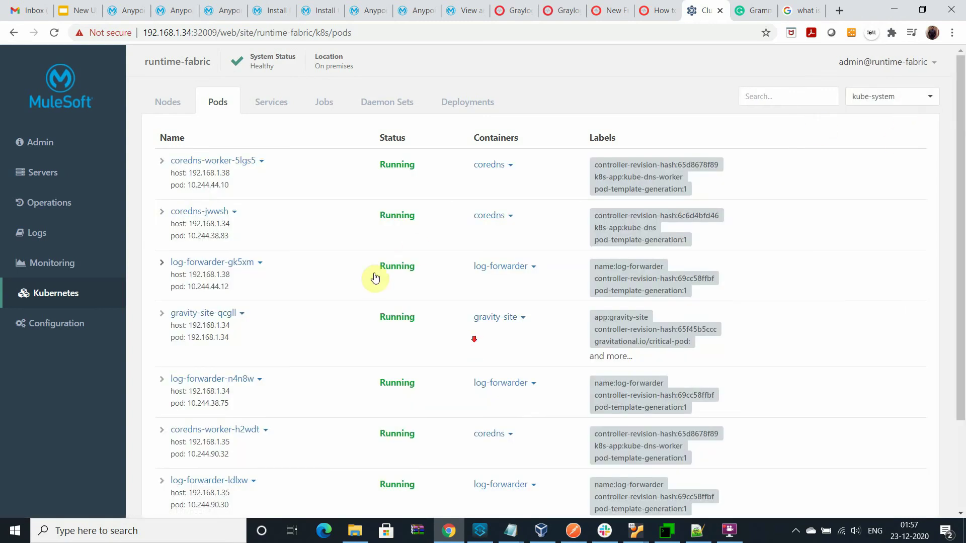
pyautogui.scroll(-2, 375, 276)
pyautogui.scroll(2, 251, 218)
pyautogui.scroll(-2, 242, 274)
pyautogui.scroll(2, 286, 510)
pyautogui.click(533, 266)
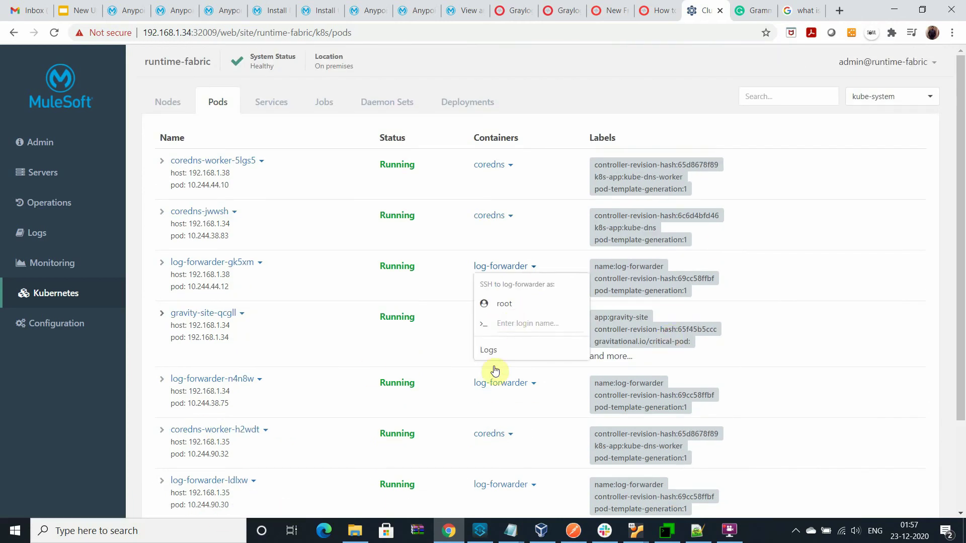
# - Switch to Runtime Manager and review the Runtime Fabric's external Syslog configuration on the log-forwarding page
pyautogui.click(121, 10)
pyautogui.scroll(1, 431, 246)
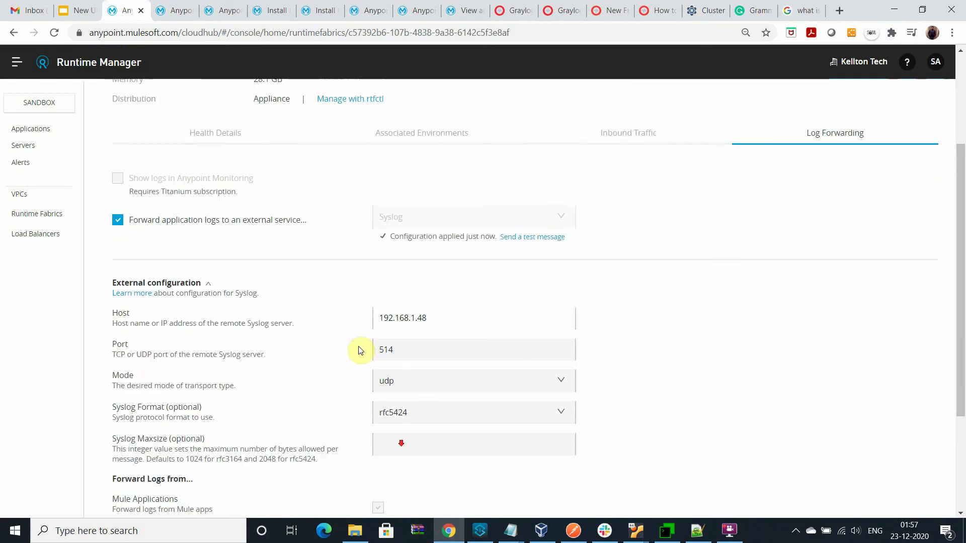
pyautogui.scroll(-2, 470, 372)
# - Switch to the Graylog search and examine the forwarded log messages and the message count chart
pyautogui.click(515, 10)
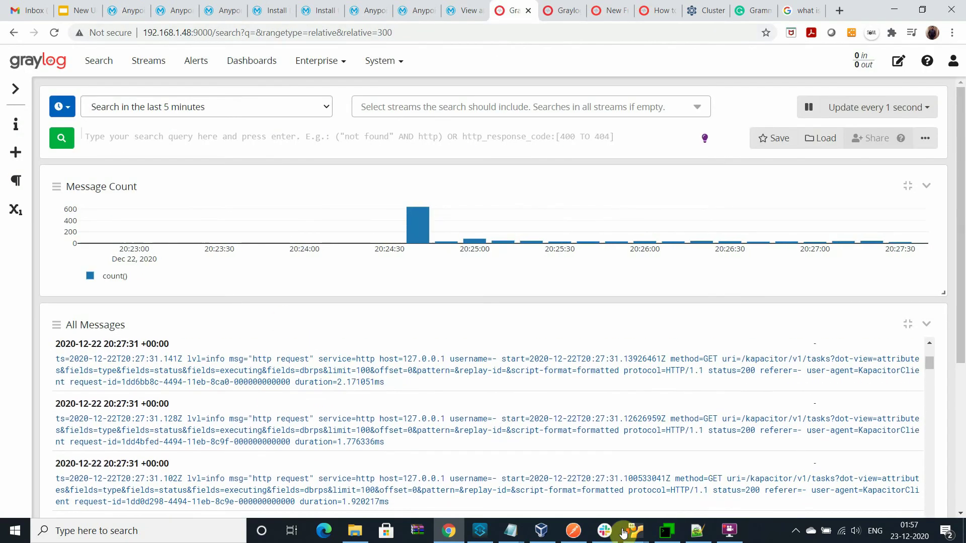
pyautogui.moveTo(963, 194); pyautogui.dragTo(955, 281)
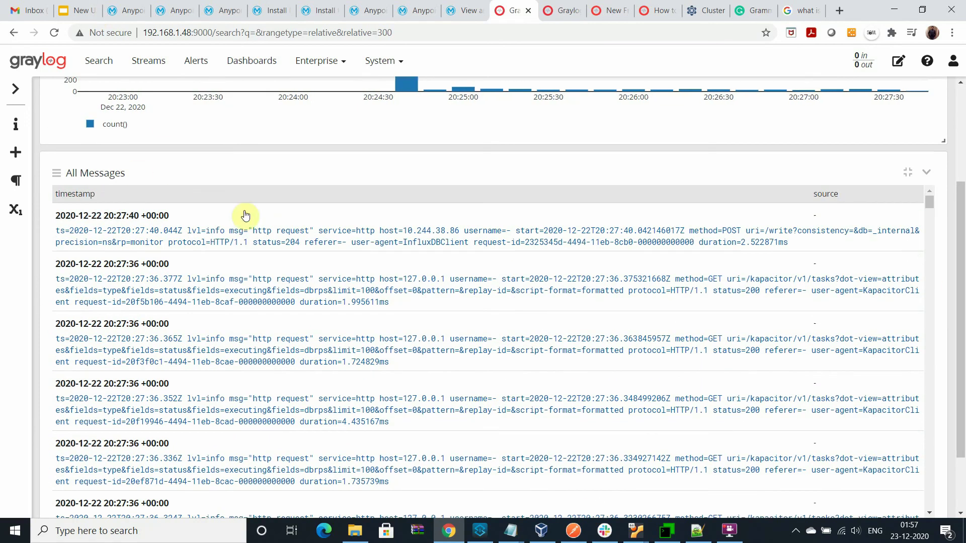
pyautogui.scroll(1, 962, 232)
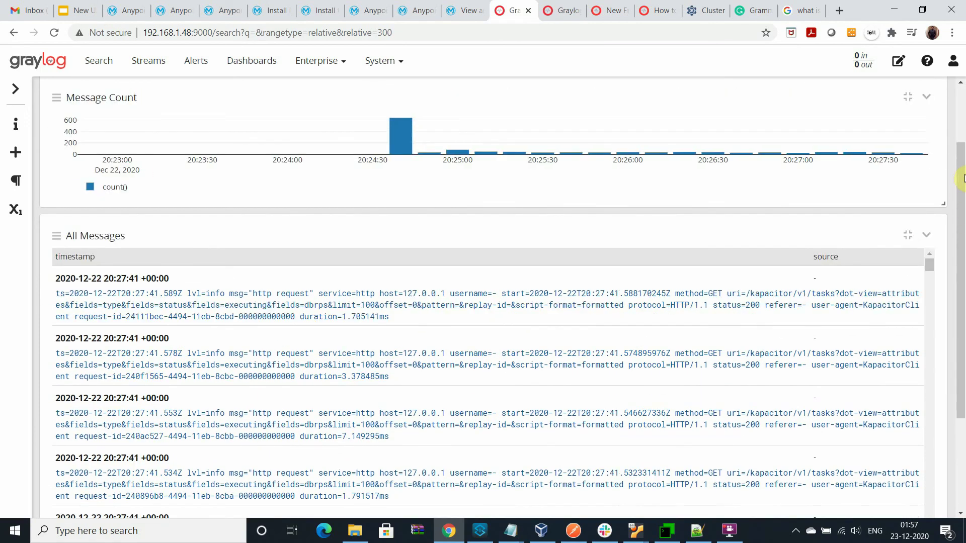
pyautogui.scroll(2, 360, 234)
pyautogui.moveTo(360, 235); pyautogui.dragTo(351, 235)
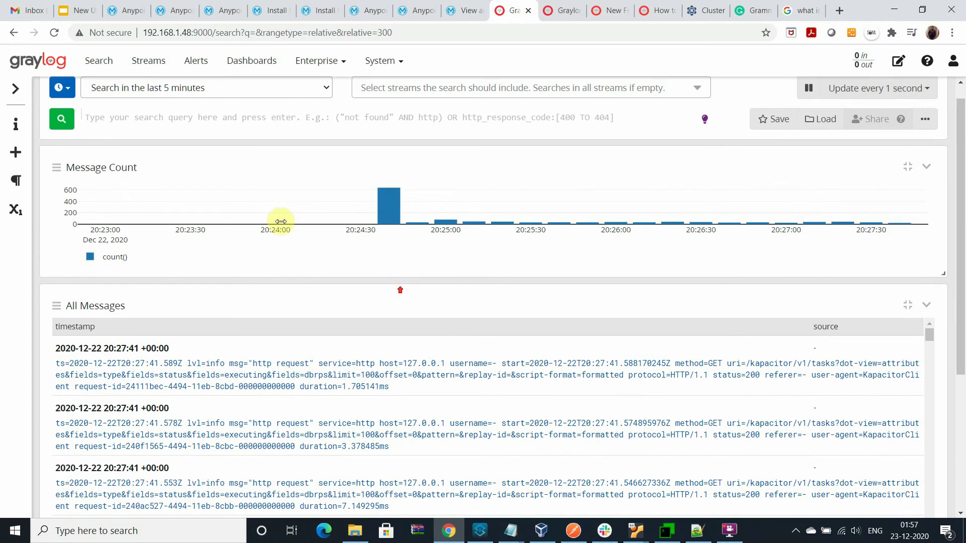
pyautogui.scroll(1, 342, 265)
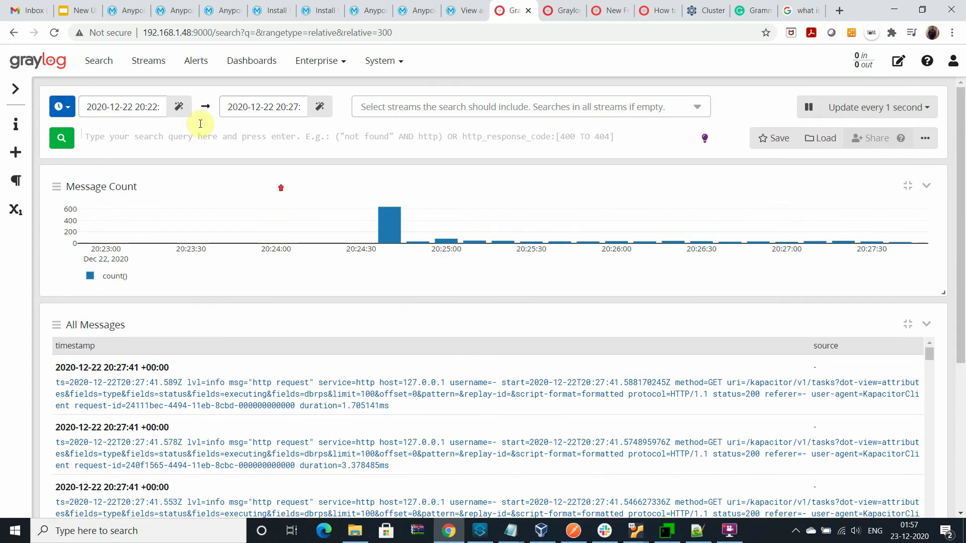
# - Switch to the presentation and highlight the first slide's bullet about configuring SysLog log forwarding in RTF to an external tool
pyautogui.click(76, 4)
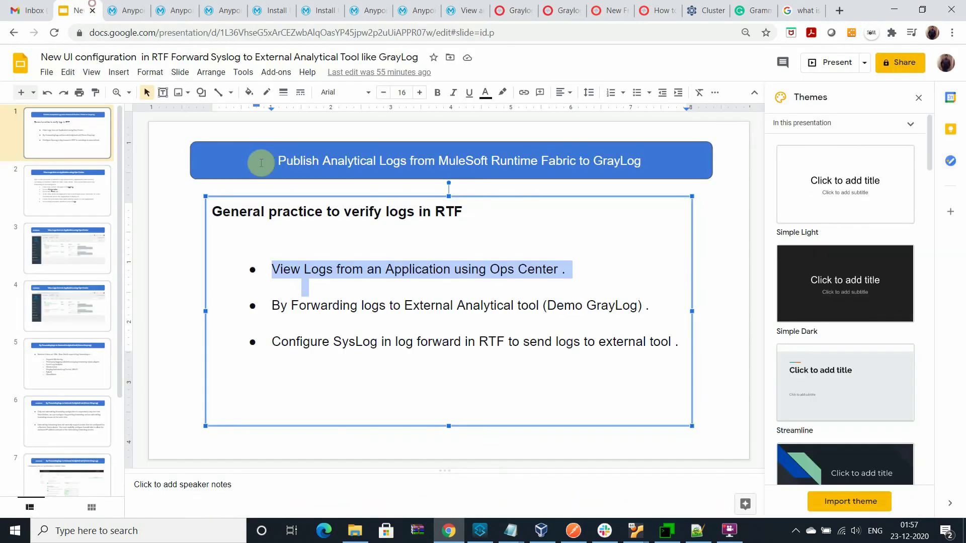
pyautogui.click(304, 321)
pyautogui.moveTo(273, 345); pyautogui.dragTo(673, 347)
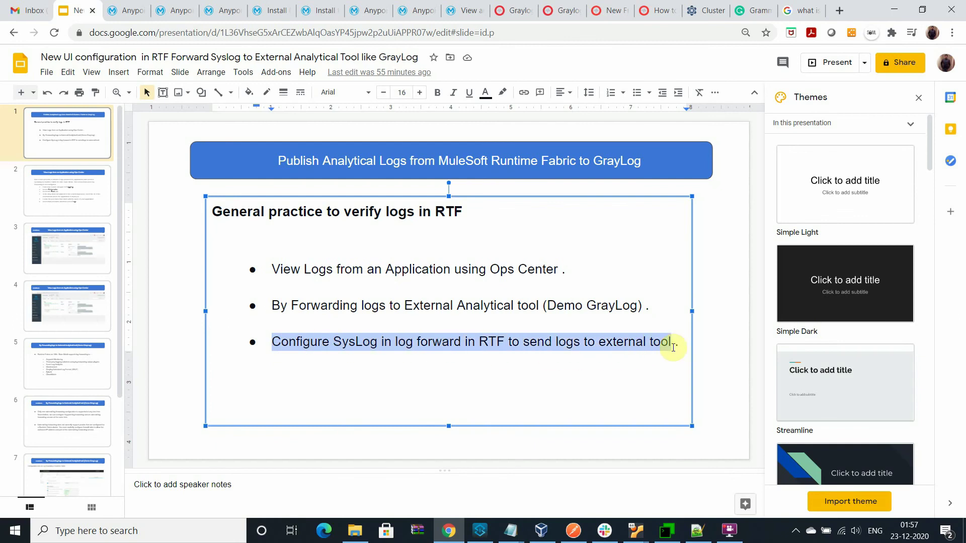
pyautogui.click(670, 355)
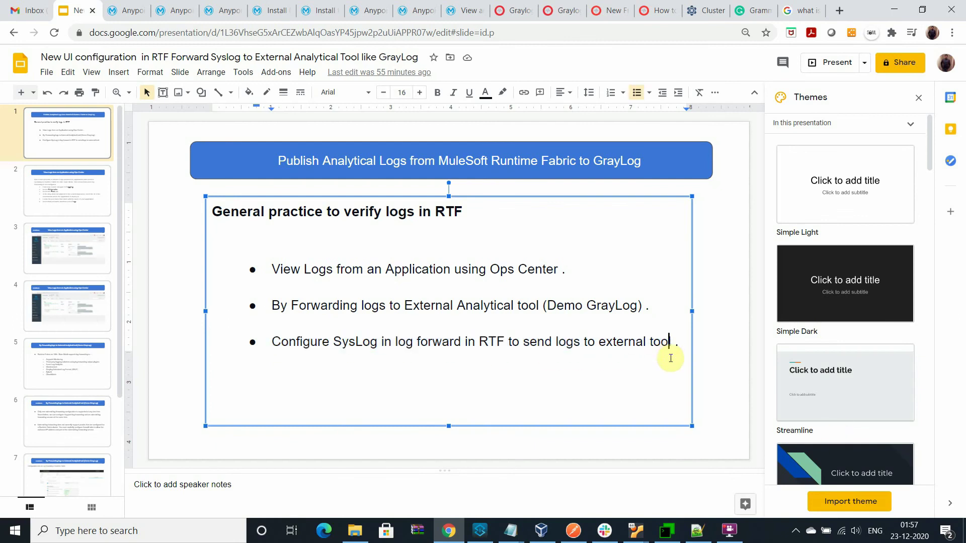
pyautogui.moveTo(272, 341); pyautogui.dragTo(666, 344)
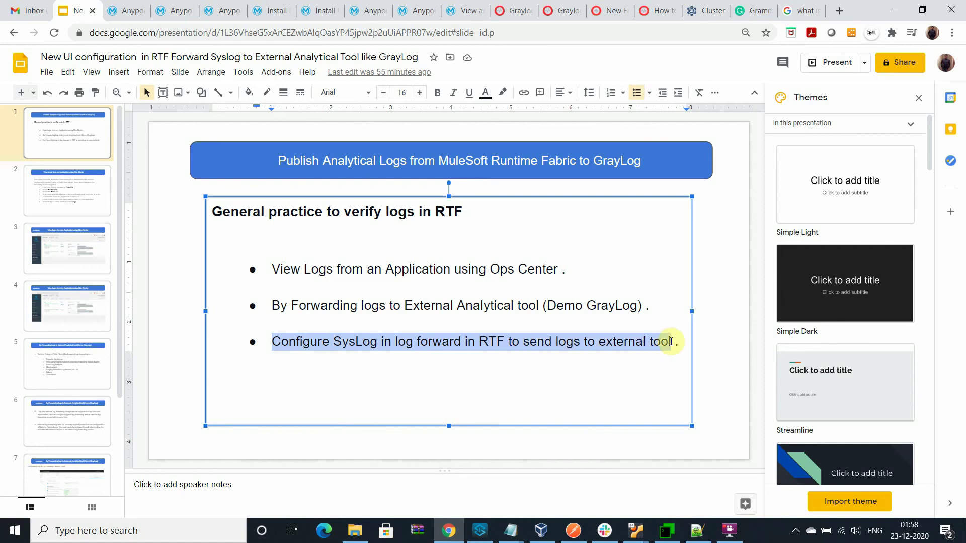